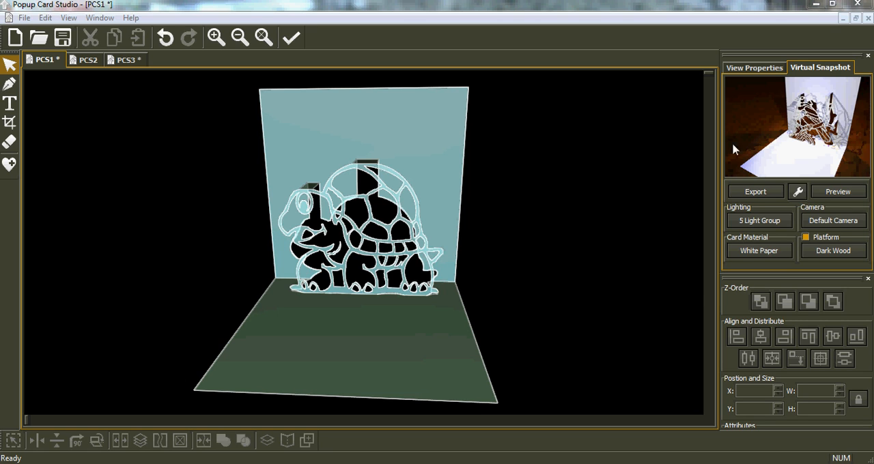
Step: Adjust how far the card is opened and preview a card width of 6.5 in Global Operations
left_click(754, 68)
mouse_move(812, 191)
left_mouse_down()
mouse_move(784, 200)
mouse_move(811, 207)
left_mouse_up()
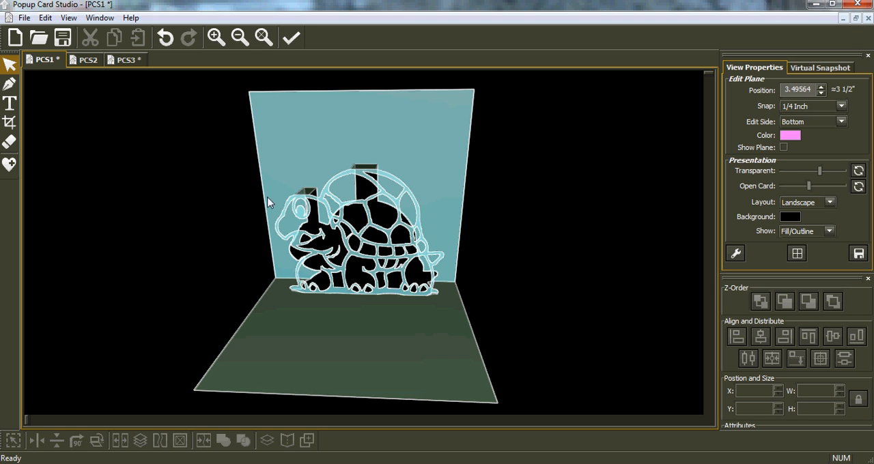
left_click(45, 18)
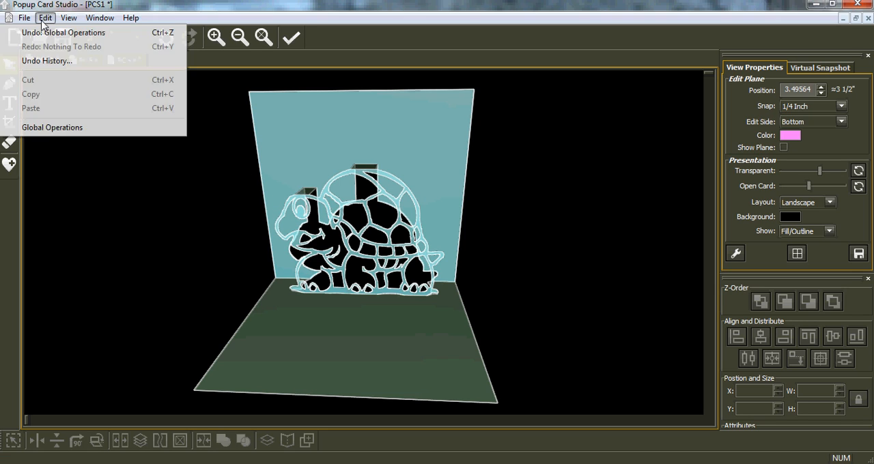
left_click(63, 128)
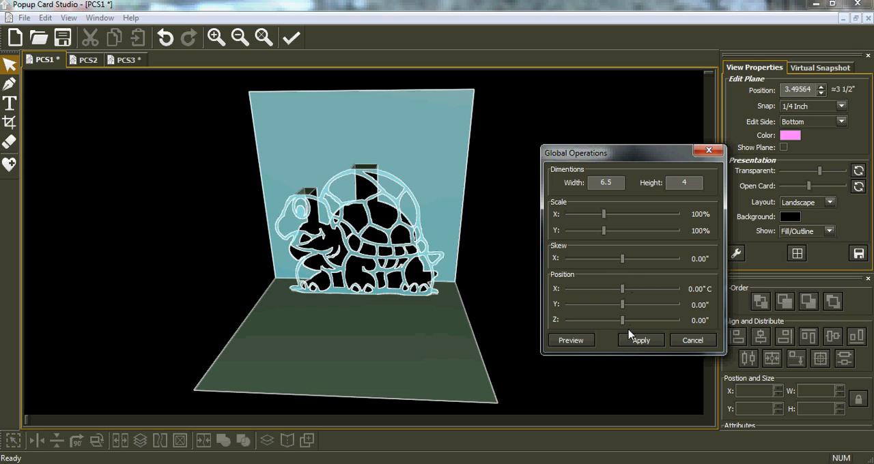
left_click(573, 341)
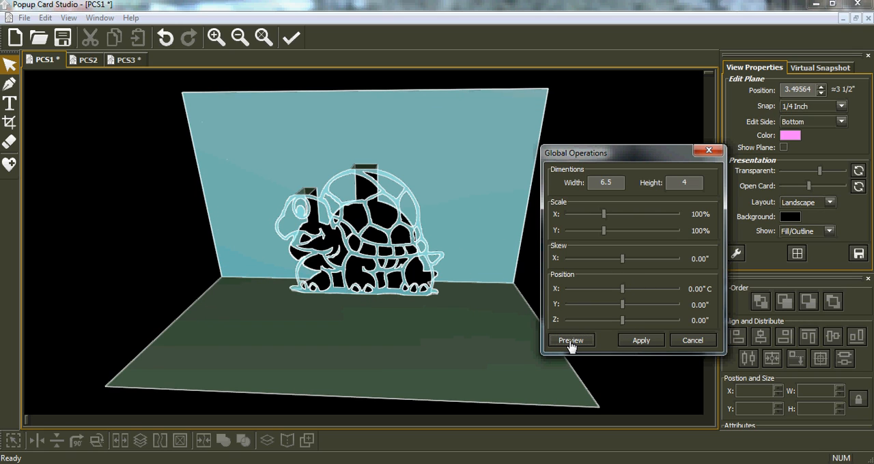
Step: Shift the pop-up turtle 0.39" along X with Global Operations, previewing the position, and apply it together with the new card width
left_click_drag(623, 294, 667, 295)
left_click(582, 345)
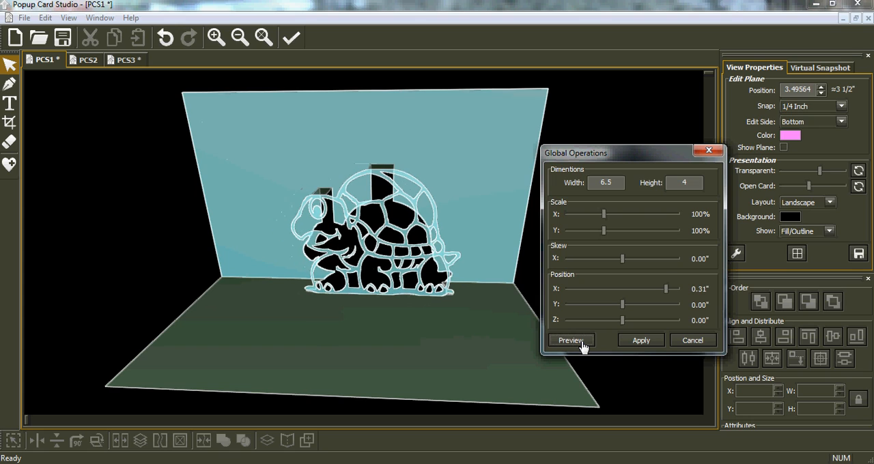
left_click_drag(666, 295, 678, 295)
left_click(566, 345)
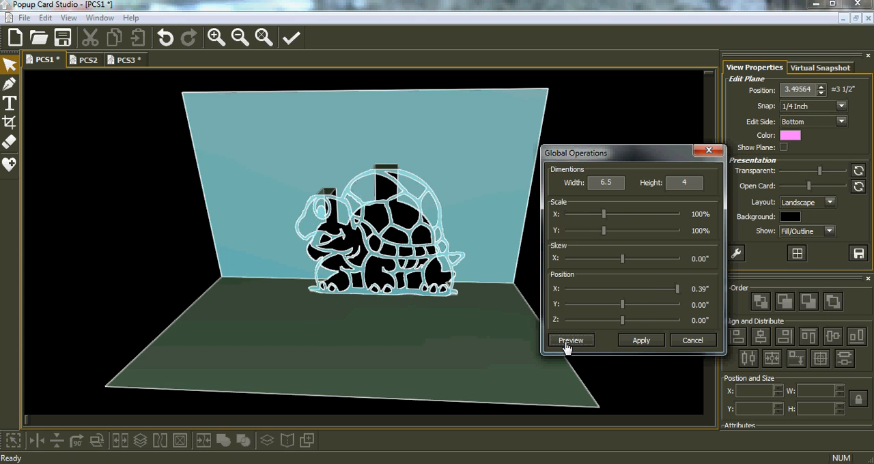
left_click(635, 341)
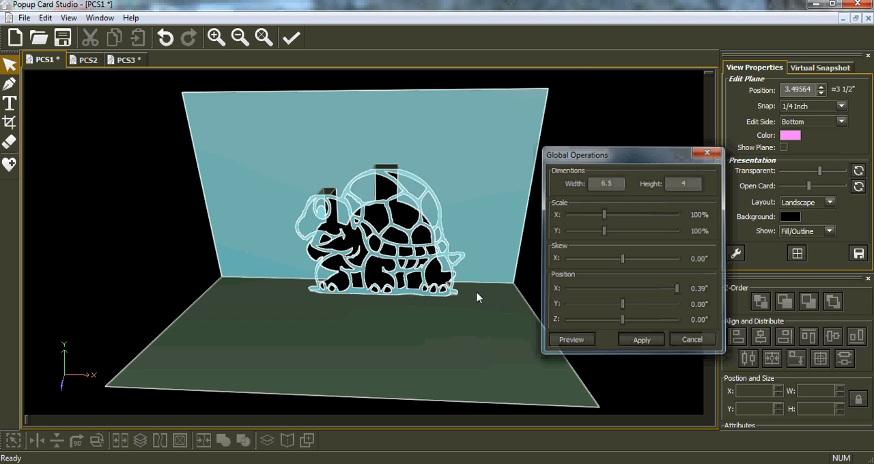
Step: Move the pop-up turtle another 1.08" along X with Global Operations, preview the position and apply it
left_click(45, 18)
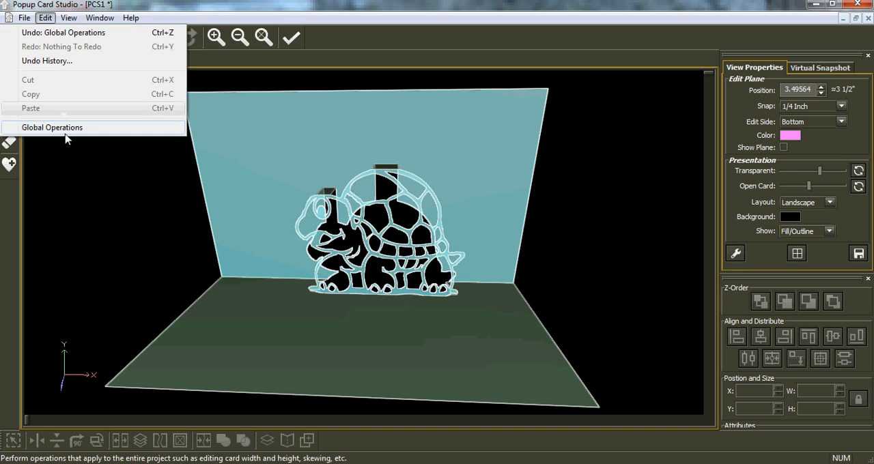
left_click(66, 129)
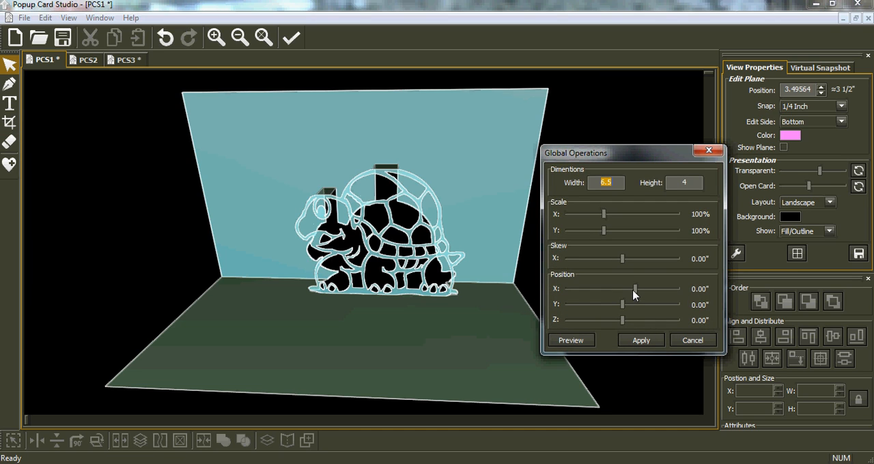
left_click_drag(636, 292, 673, 292)
left_click(574, 340)
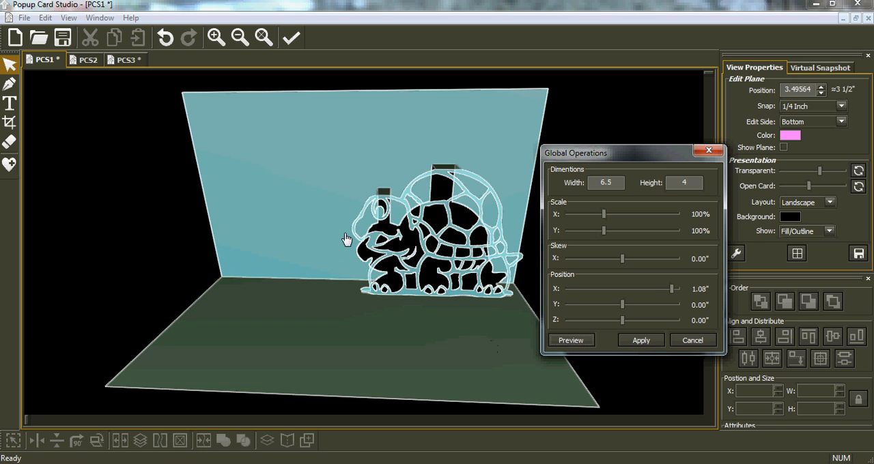
left_click(644, 343)
Step: Show the edit plane and set its edit side to Back
left_click_drag(390, 351, 440, 351)
left_click_drag(224, 237, 298, 196)
left_click_drag(457, 240, 298, 224)
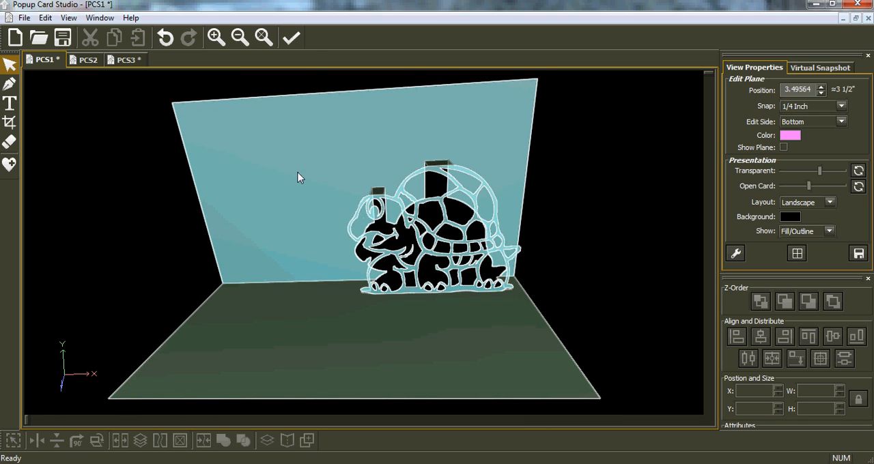
left_click_drag(268, 160, 289, 167)
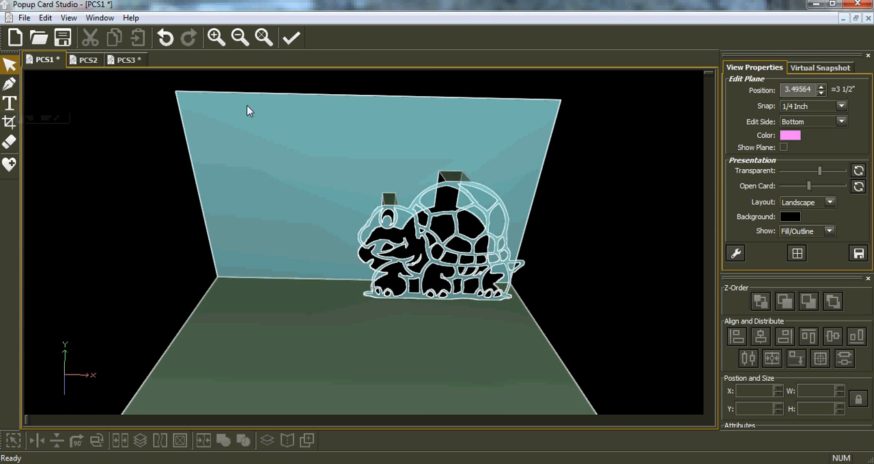
left_click(784, 148)
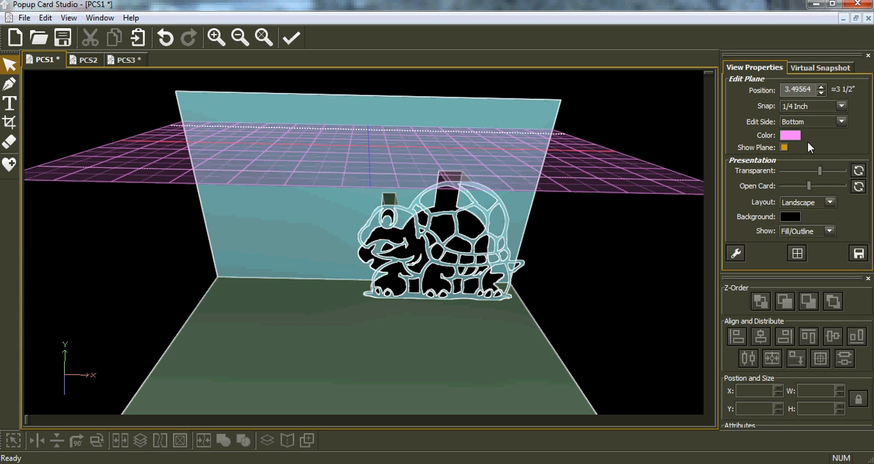
left_click(842, 123)
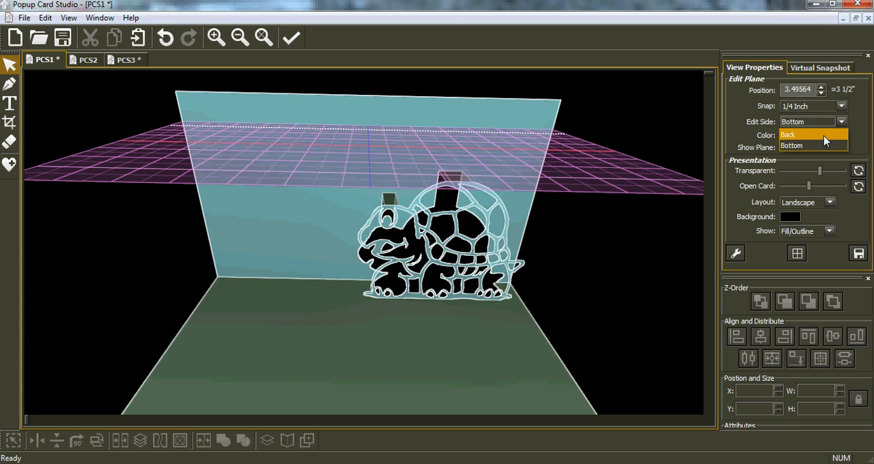
left_click(823, 141)
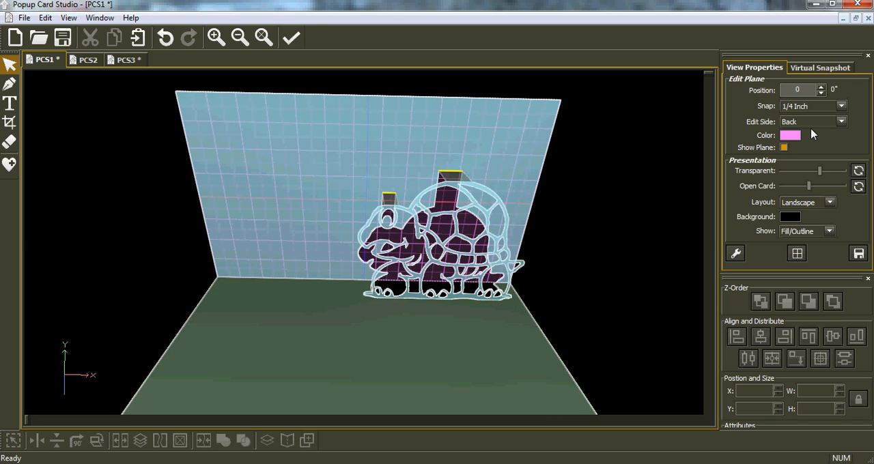
Step: Set the edit plane position to 2 inches from the card's back
key("Tab")
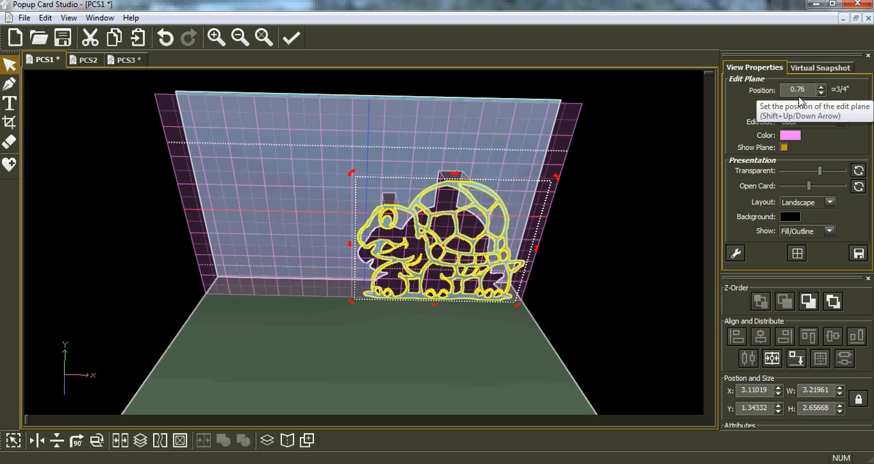
left_click_drag(810, 90, 789, 90)
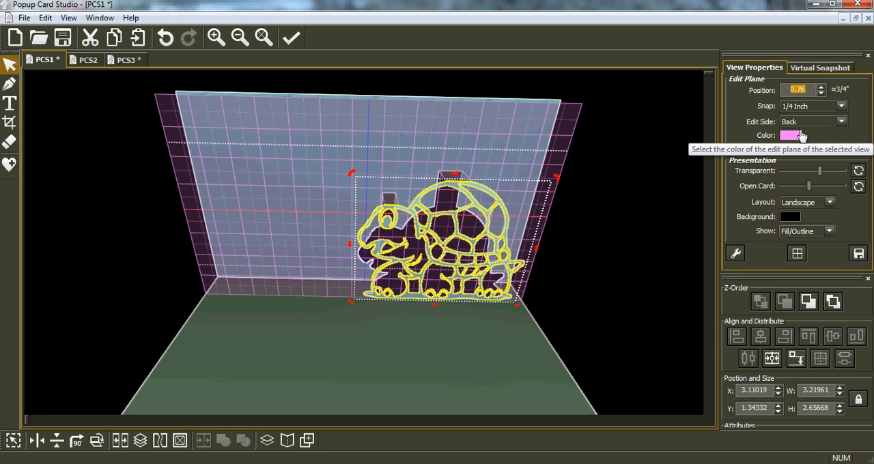
type("2")
key("Return")
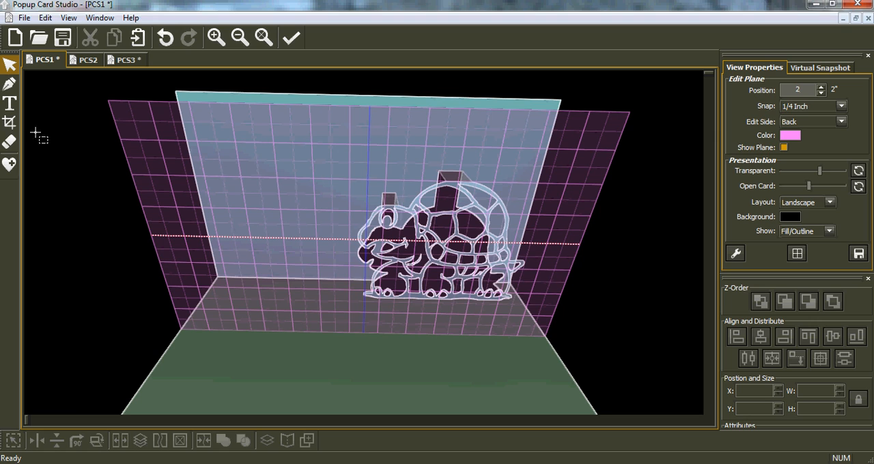
Step: Activate the Text tool and choose the Times New Roman variant listed directly after plain Times New Roman as the font
left_click(9, 103)
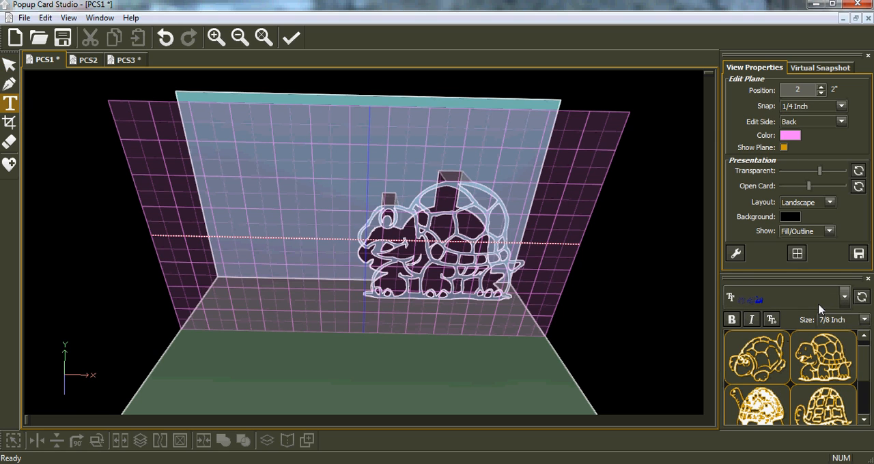
left_click(844, 296)
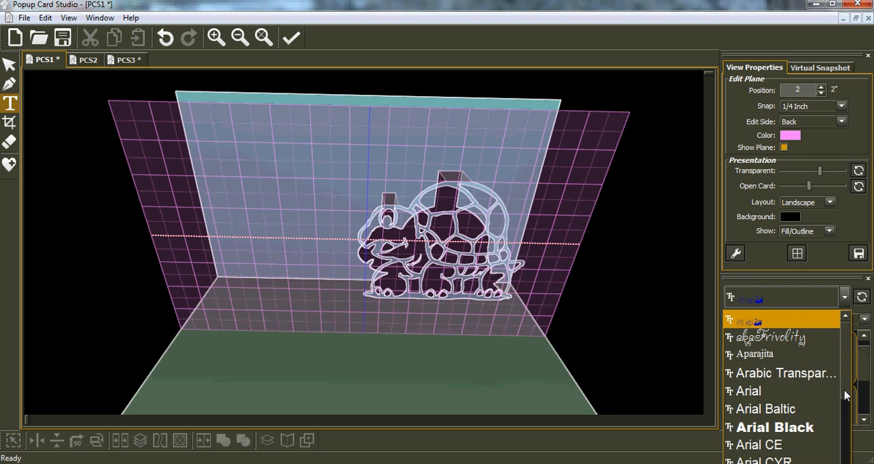
scroll(782, 387, "down", 1)
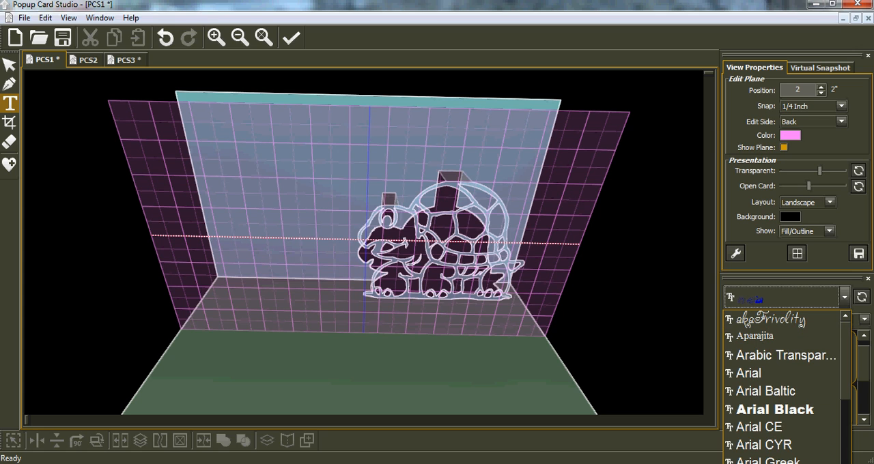
scroll(782, 388, "down", 5)
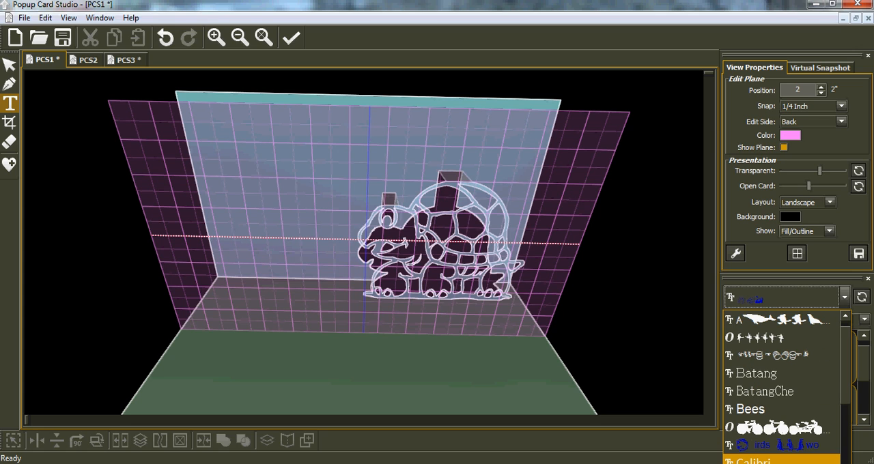
scroll(782, 387, "down", 3)
scroll(782, 388, "down", 3)
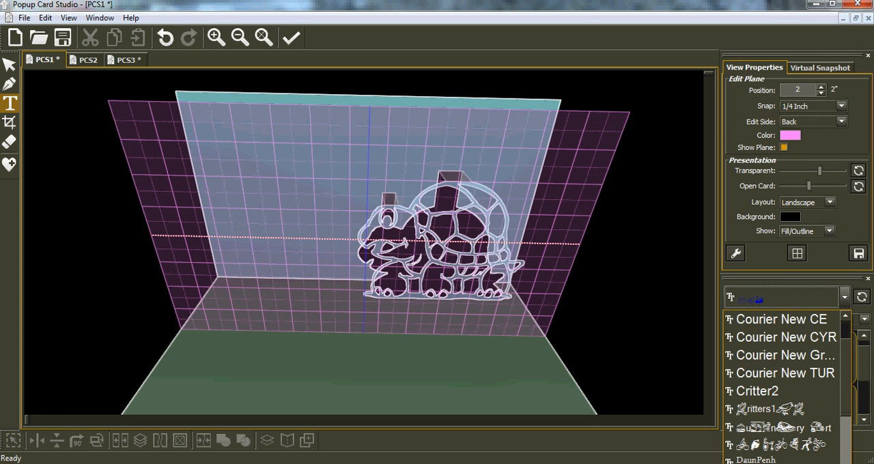
scroll(782, 388, "down", 3)
scroll(782, 388, "down", 3)
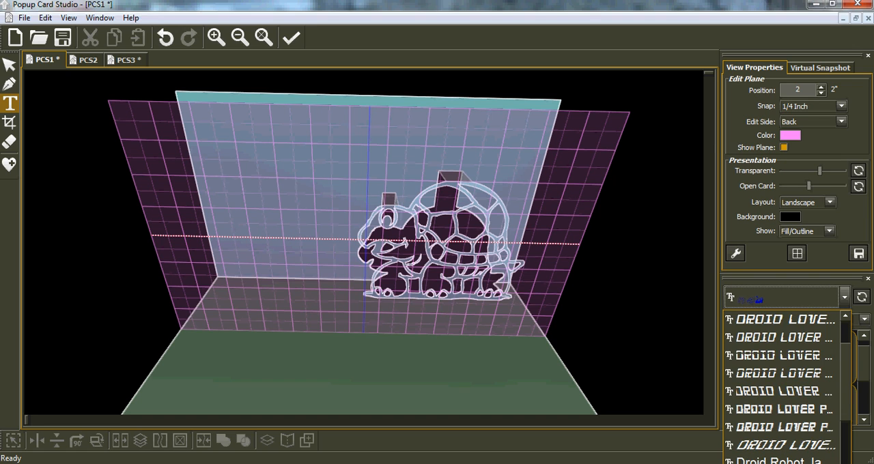
scroll(782, 387, "down", 3)
scroll(782, 388, "down", 3)
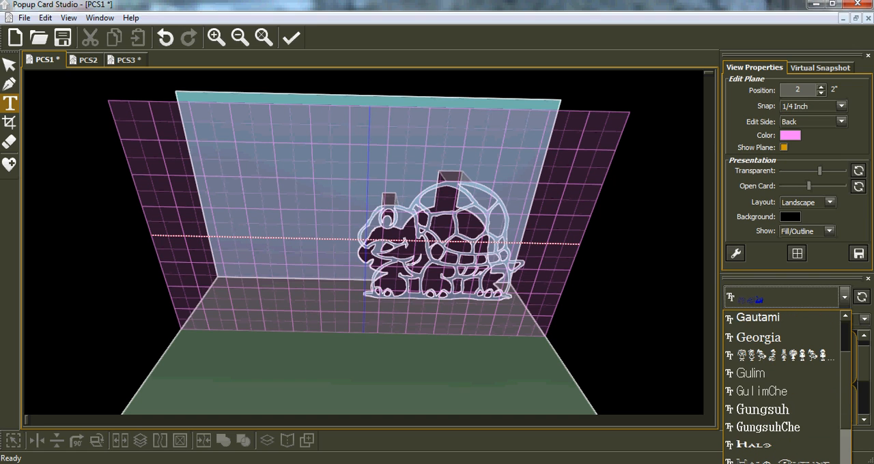
scroll(782, 387, "down", 3)
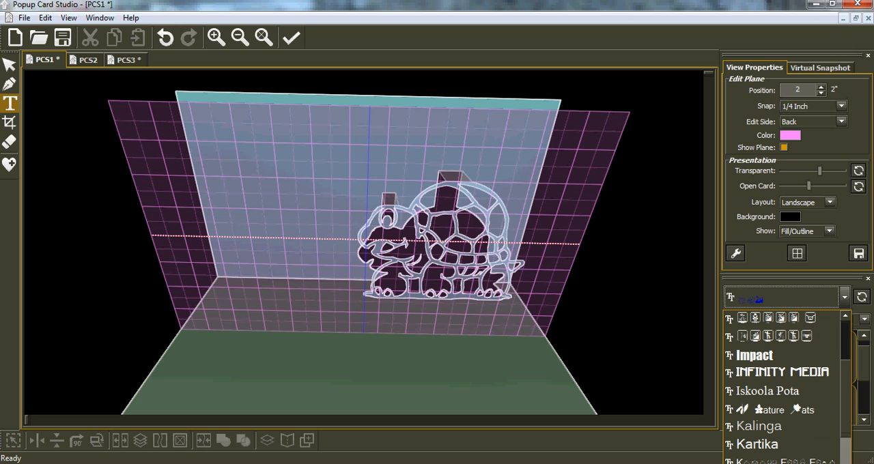
scroll(782, 387, "down", 3)
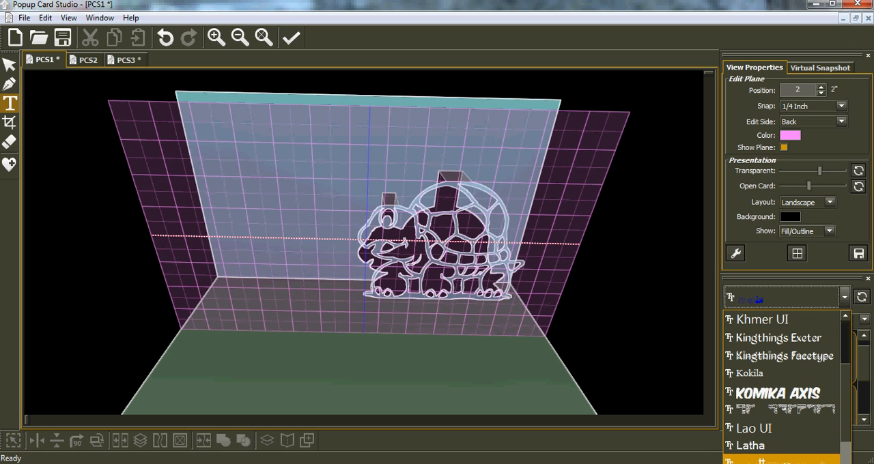
scroll(782, 387, "down", 3)
scroll(782, 387, "down", 3)
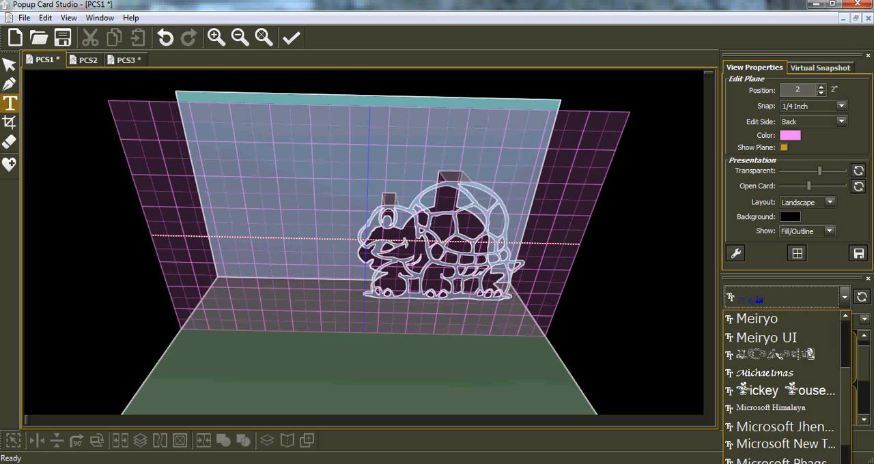
scroll(782, 387, "down", 3)
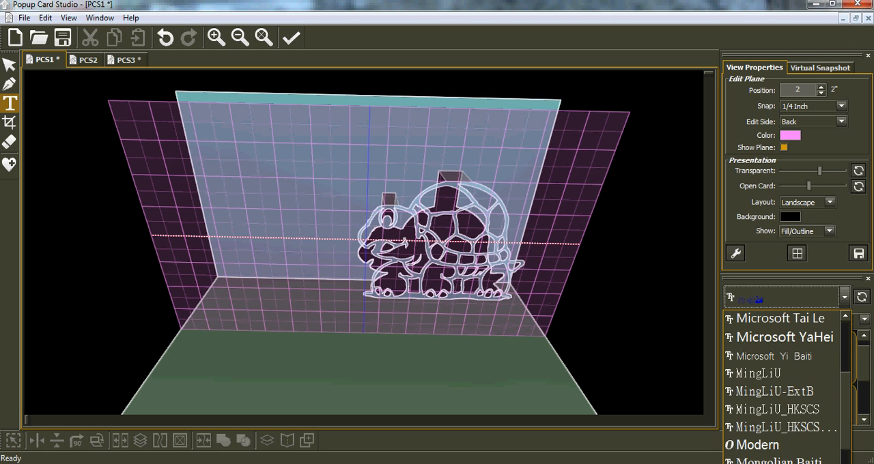
scroll(782, 387, "down", 8)
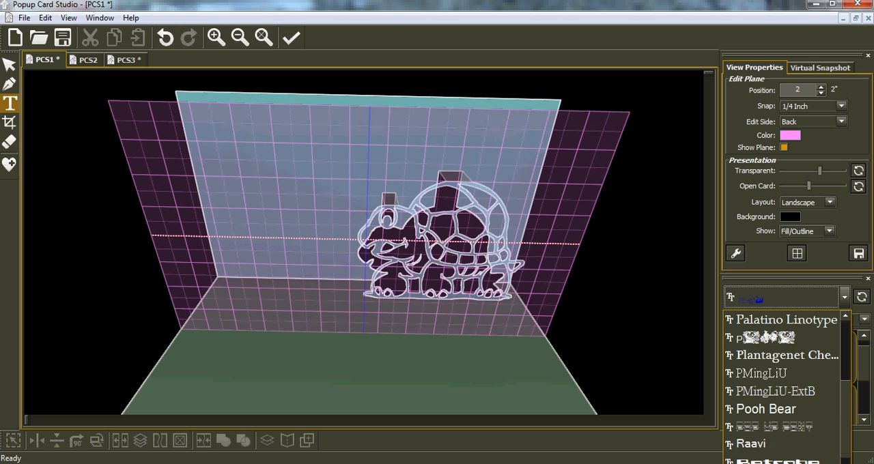
scroll(782, 388, "down", 3)
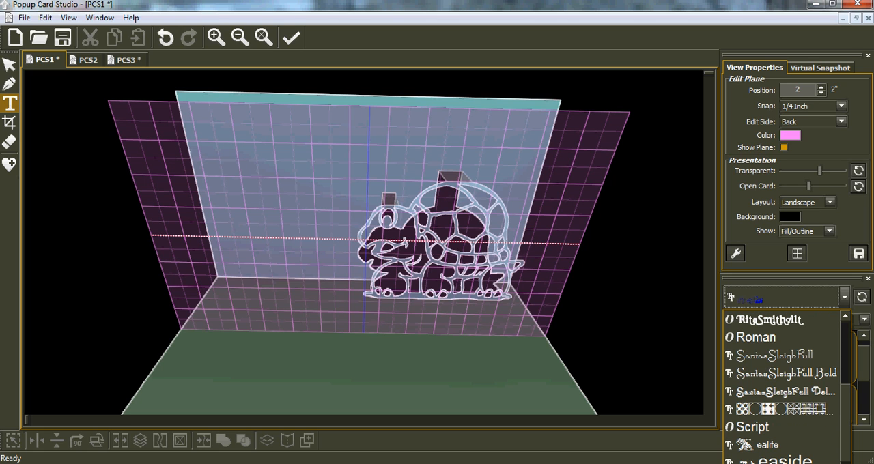
scroll(782, 388, "down", 3)
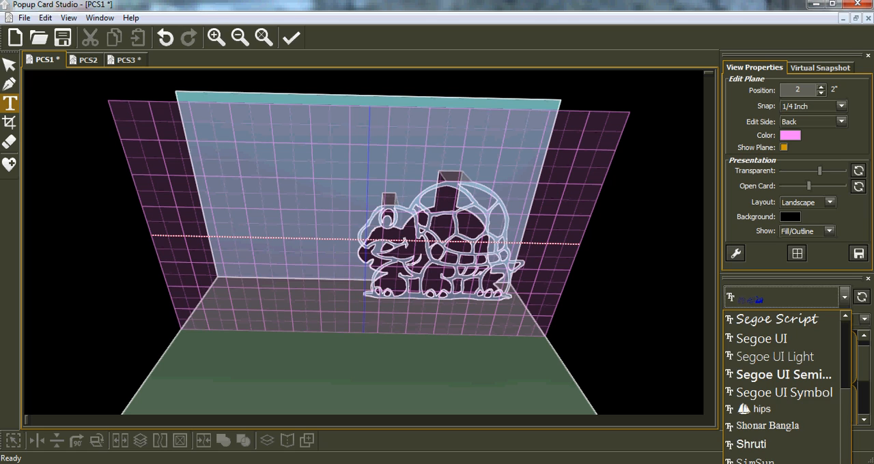
scroll(782, 387, "down", 3)
scroll(782, 387, "down", 3)
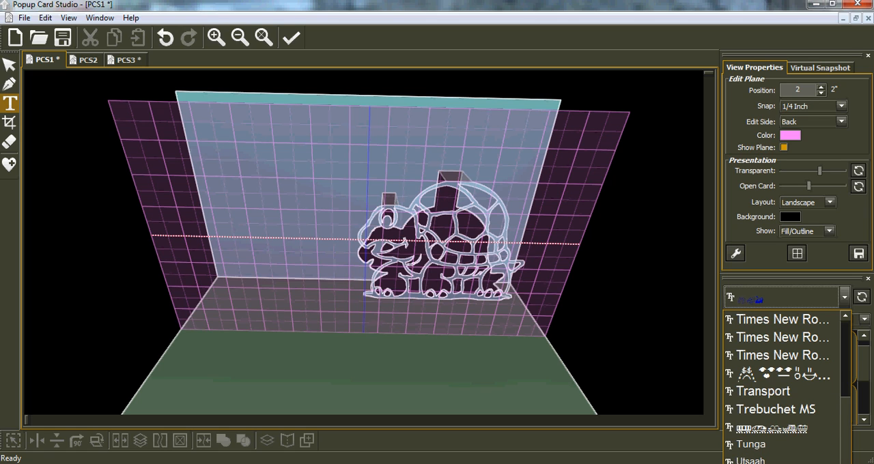
scroll(779, 392, "up", 2)
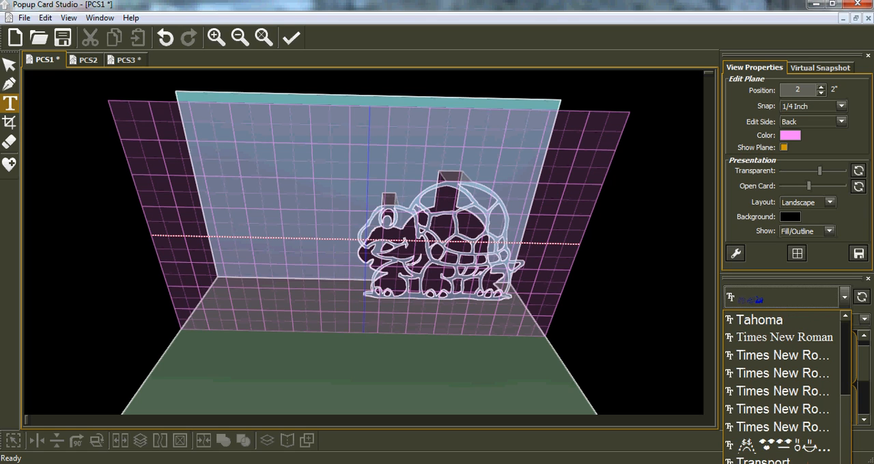
left_click(763, 355)
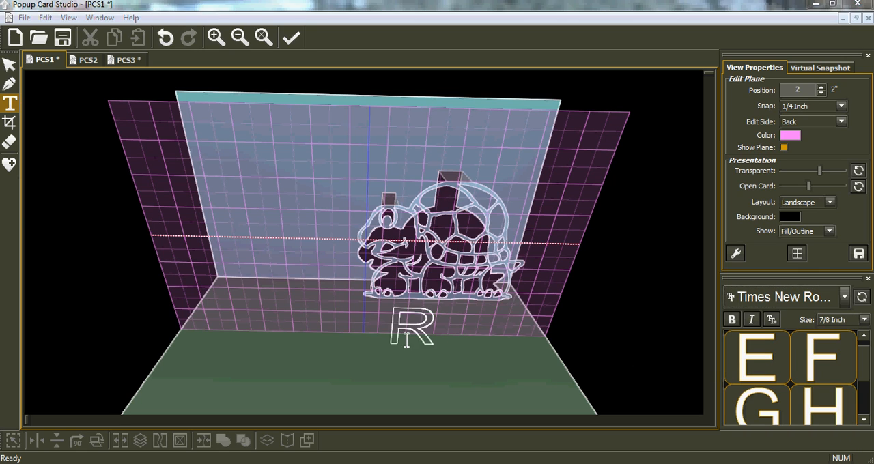
Step: Place the uppercase text HOUSE at 7/8 inch size on the edit plane, starting just below the turtle
left_click(394, 339)
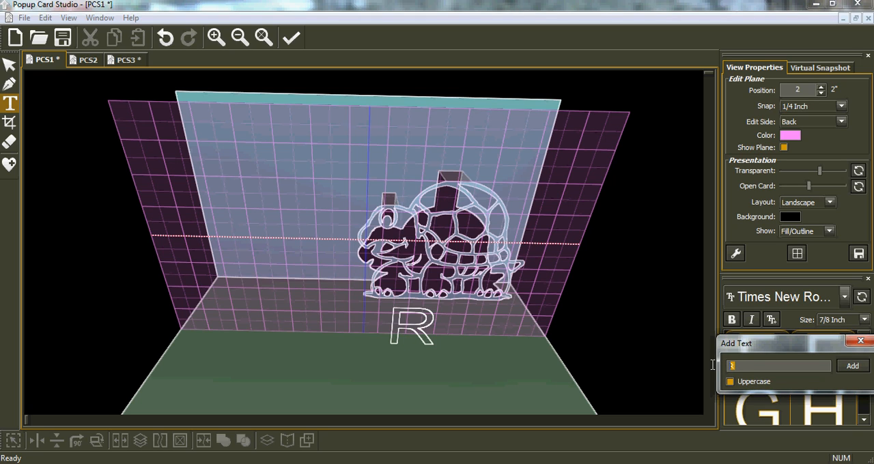
type("HOUS")
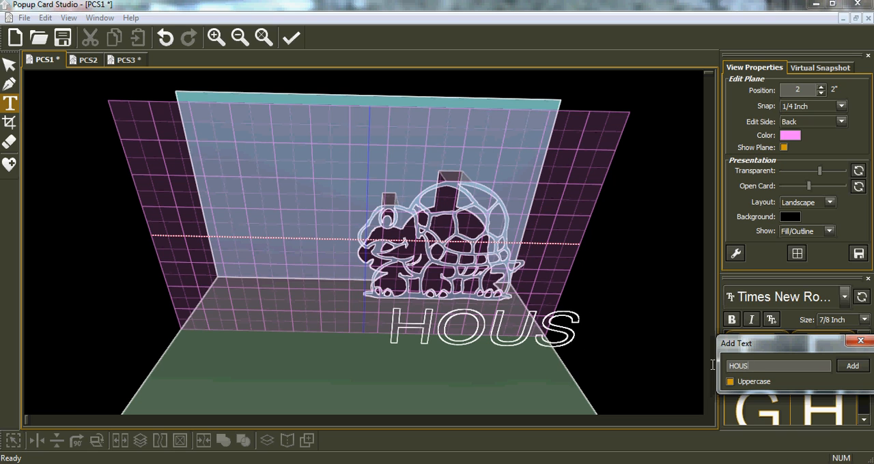
type("E")
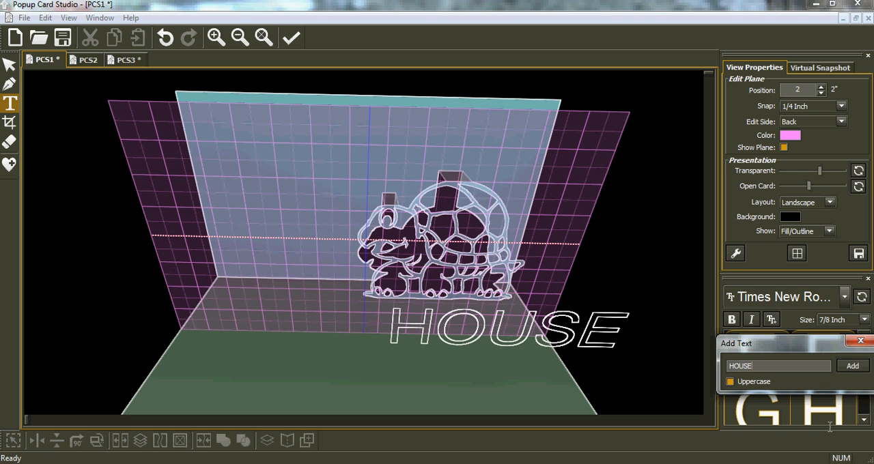
left_click(852, 366)
Step: Move the HOUSE text to the empty area in front of the turtle's head and narrow it to about 3.25" wide
right_click_drag(426, 380, 417, 350)
right_click_drag(490, 323, 484, 330)
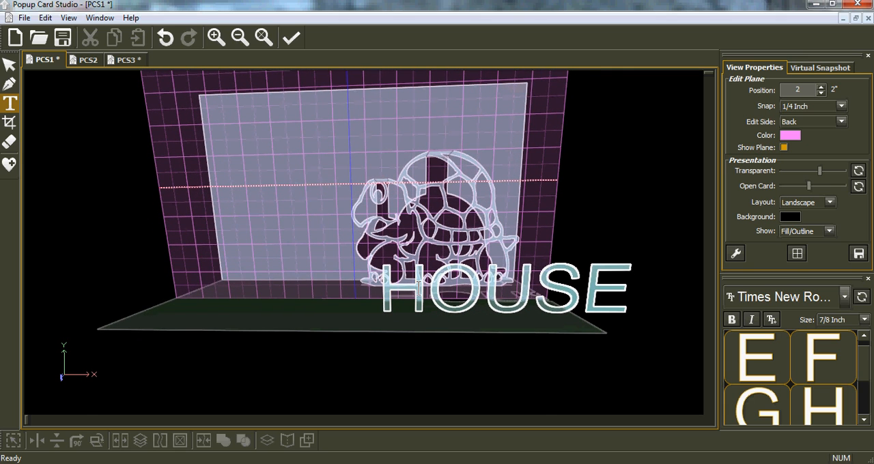
right_click_drag(430, 233, 442, 238)
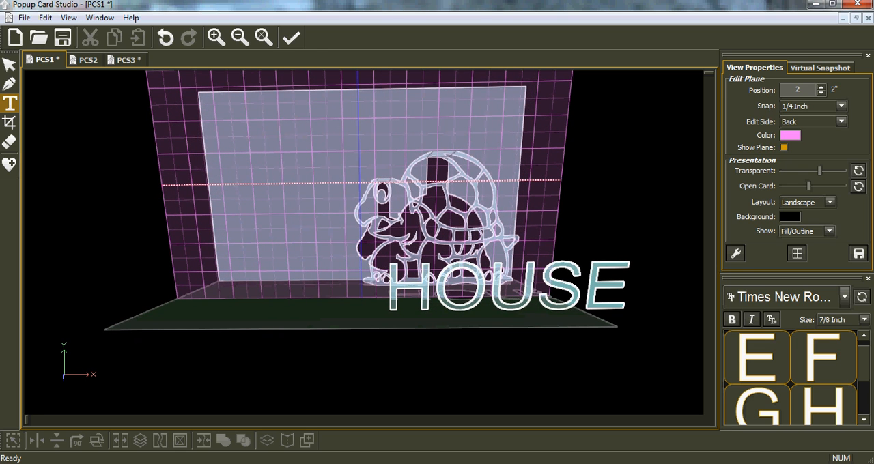
left_click(9, 66)
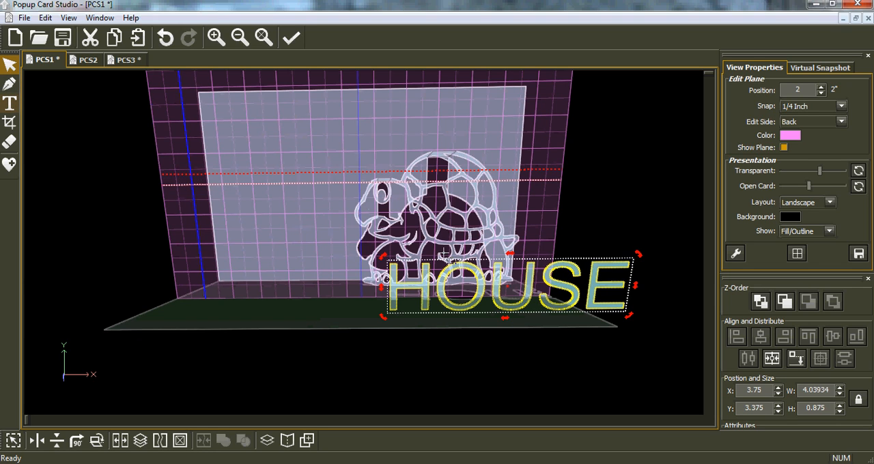
left_click(531, 311)
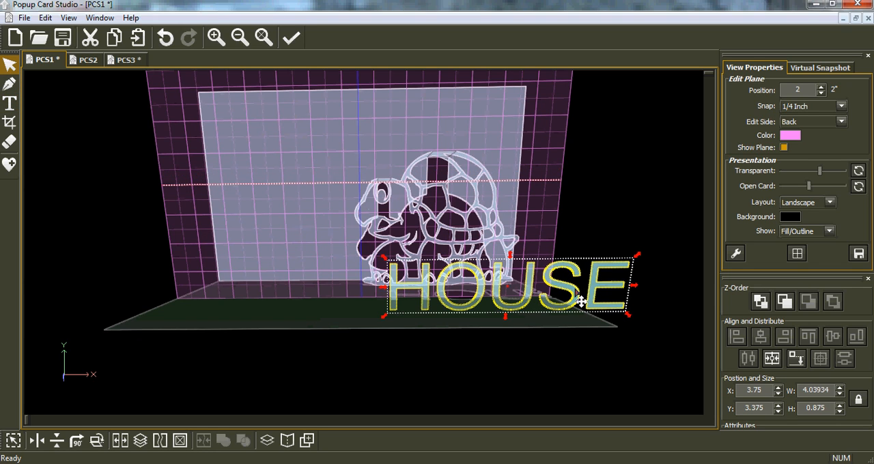
left_click_drag(580, 302, 362, 296)
left_click_drag(418, 285, 364, 286)
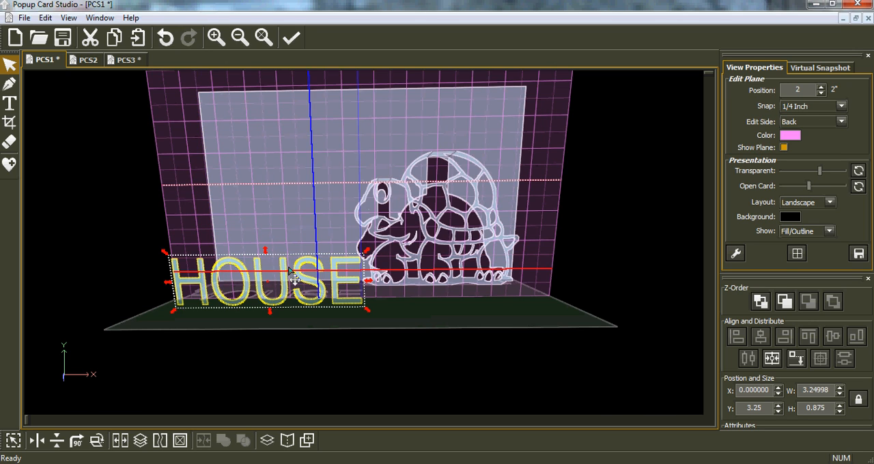
Step: Crop the HOUSE text with an inclusive rectangle that trims the rounded letters level with the straight ones, about 0.83" high
scroll(288, 314, "up", 3)
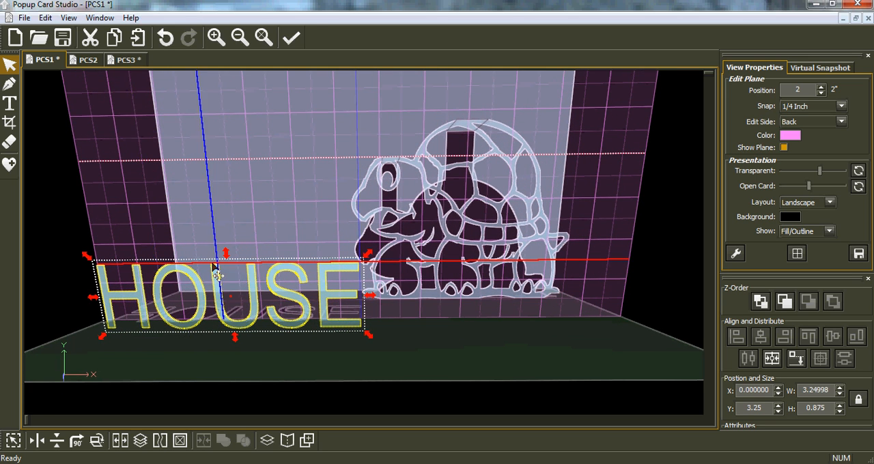
left_click(10, 125)
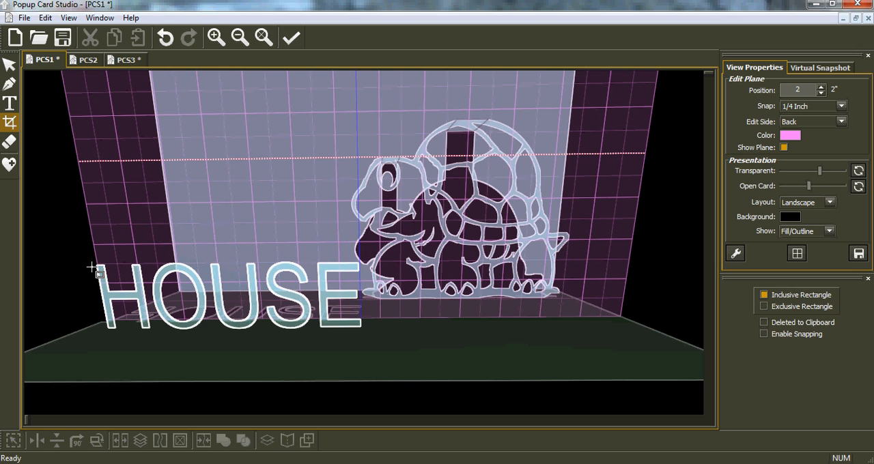
left_click_drag(135, 281, 372, 328)
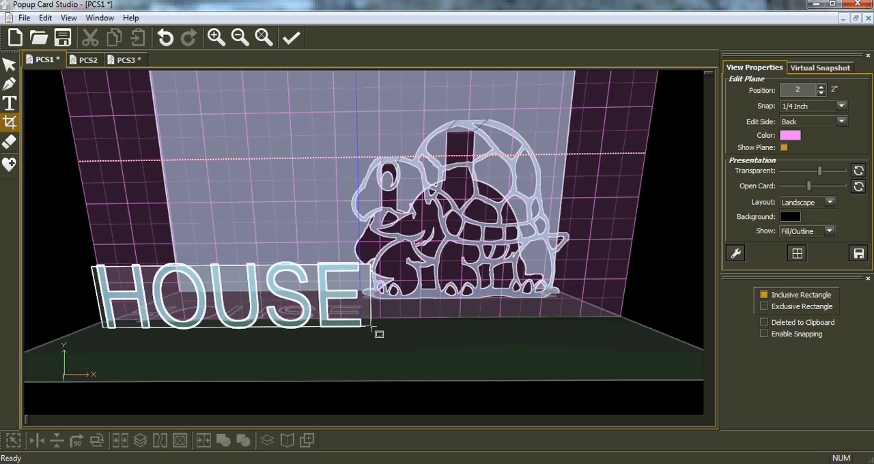
left_click_drag(371, 329, 371, 329)
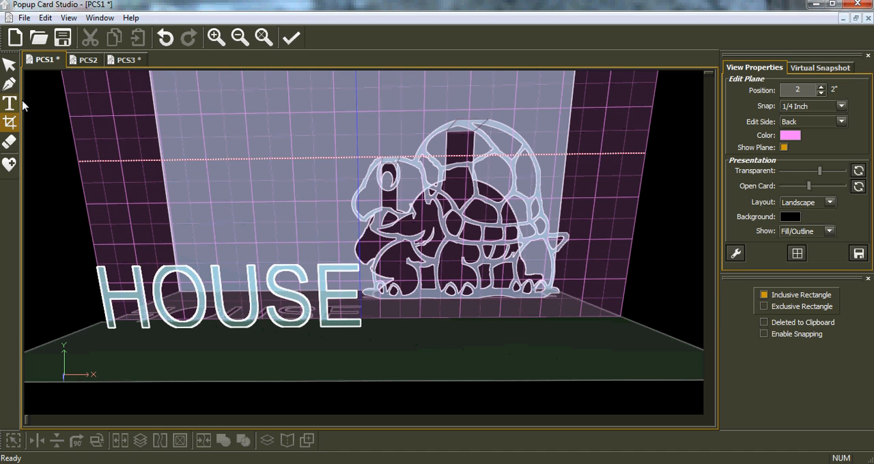
middle_click_drag(250, 244, 299, 230)
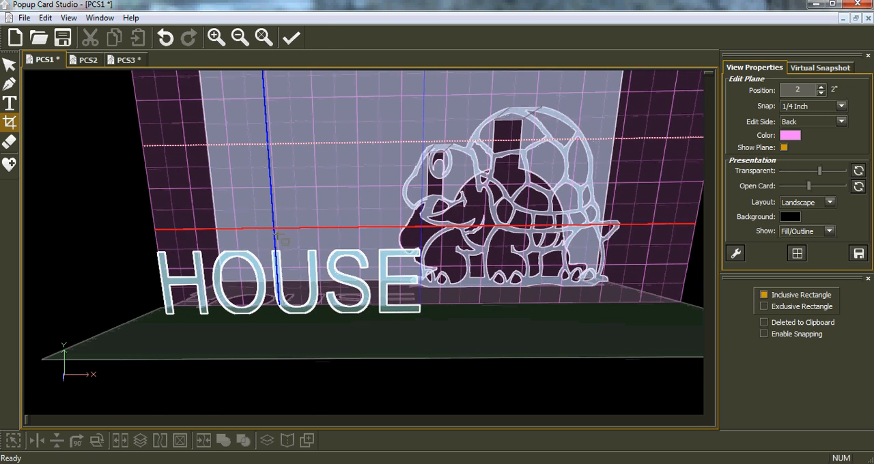
Step: Narrow the cropped HOUSE text from the turtle side to 3" wide and align it to the bottom-most plane
left_click(10, 66)
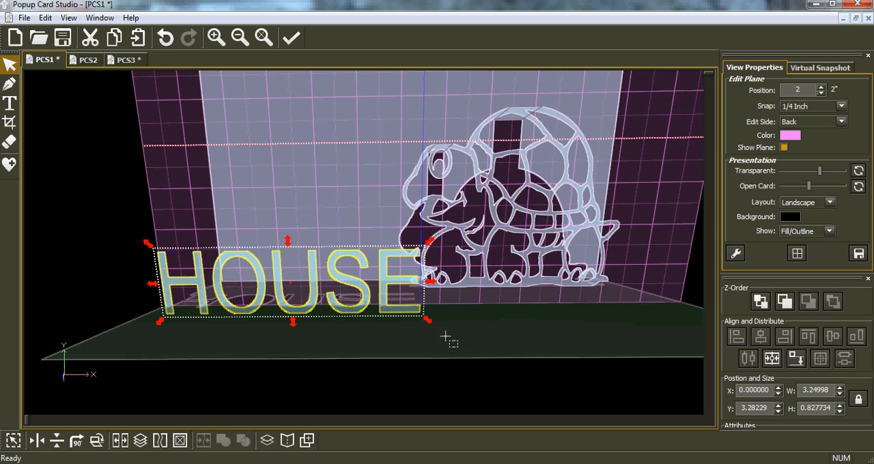
left_click_drag(429, 281, 402, 285)
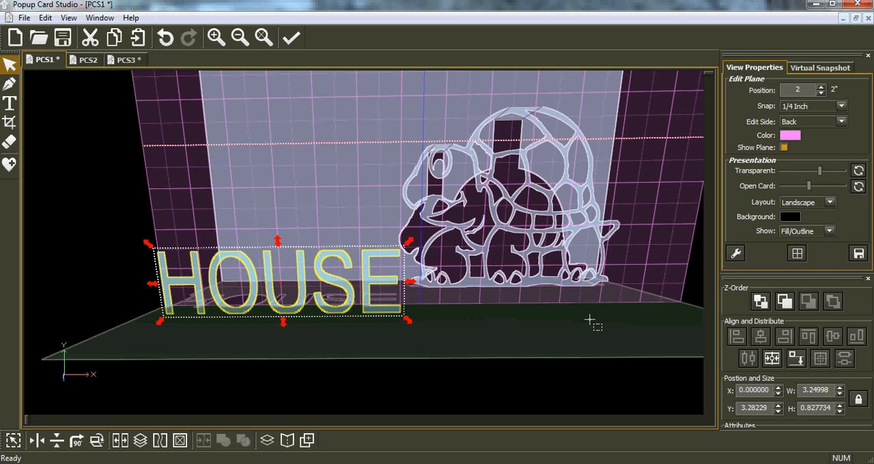
left_click(795, 360)
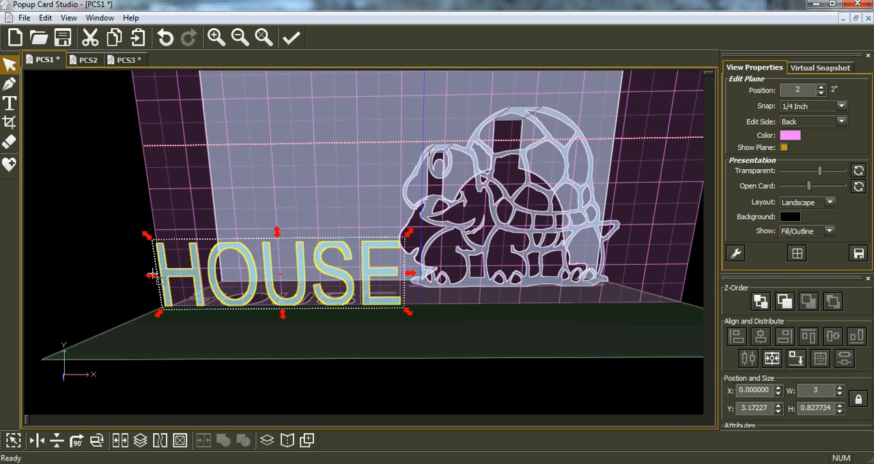
Step: Set the snap to 1/128 inch, adjust both sides of HOUSE to X 0.195312 and width 2.69531, and try aligning it to the bottom plane again
left_click_drag(152, 277, 164, 276)
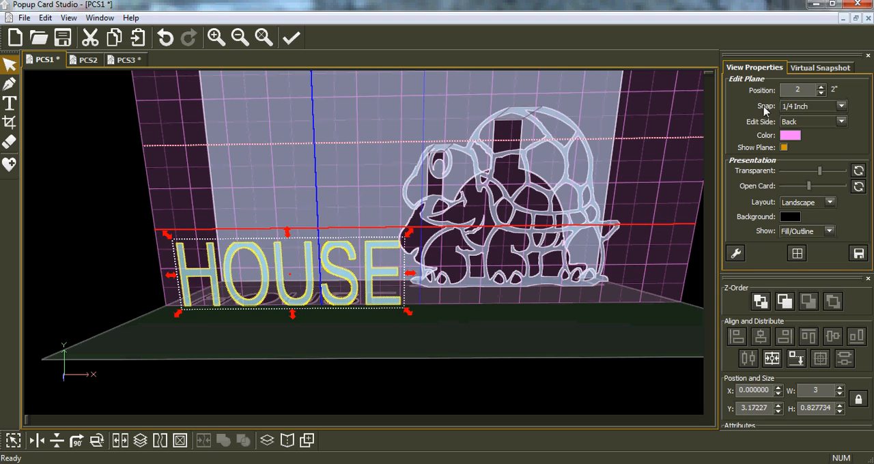
left_click(843, 107)
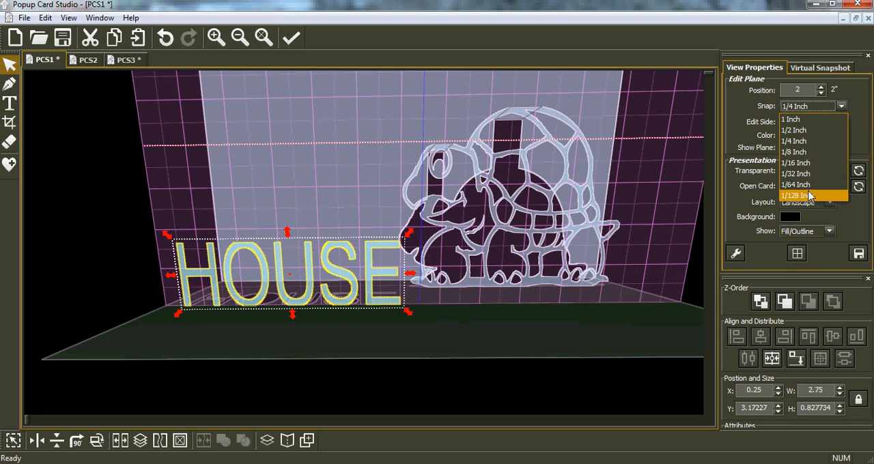
left_click(796, 193)
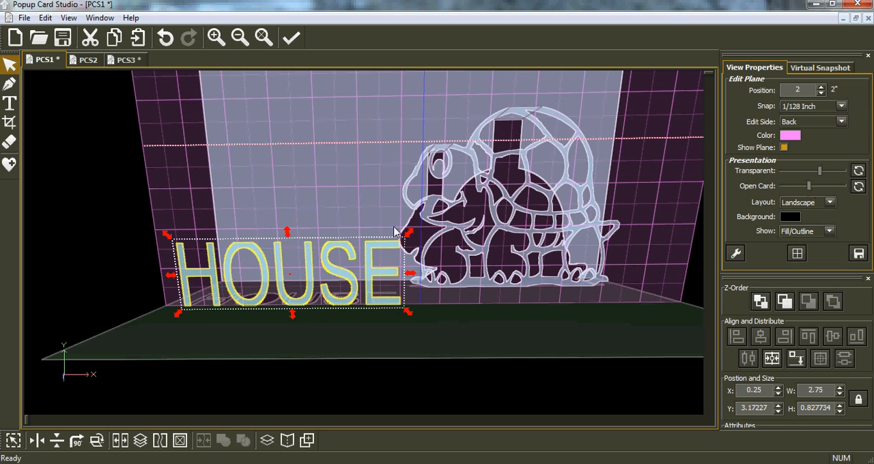
left_click(171, 280)
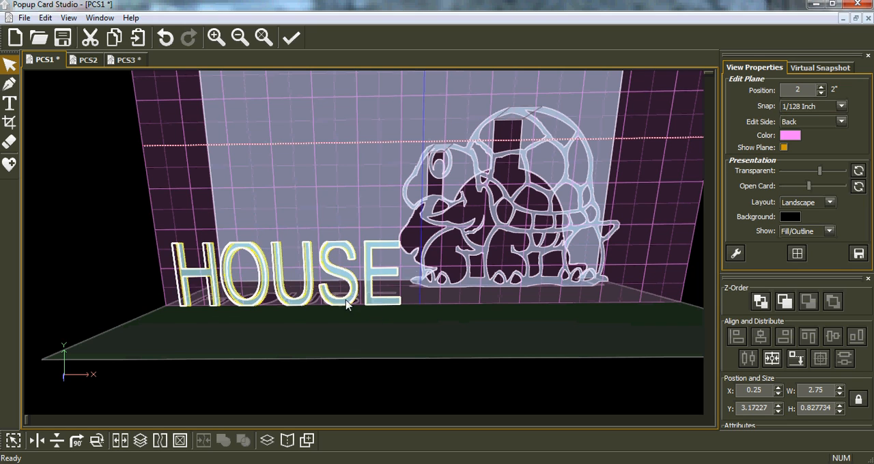
left_click(172, 280)
left_click_drag(411, 273, 402, 279)
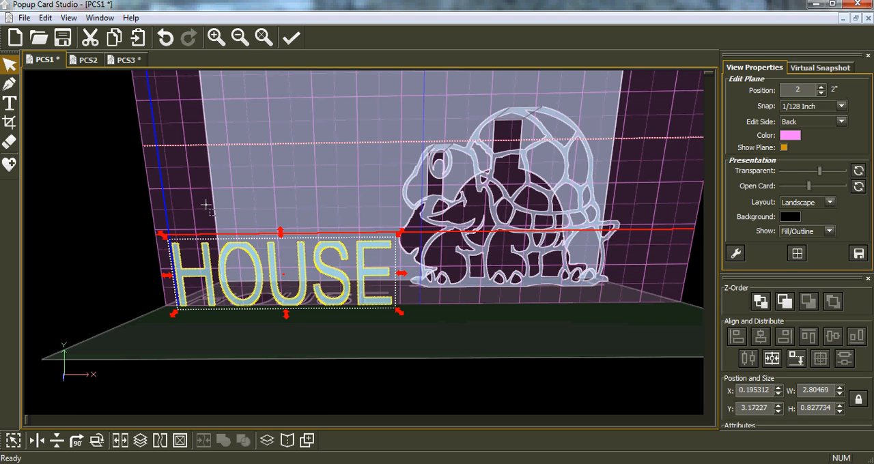
left_click(797, 361)
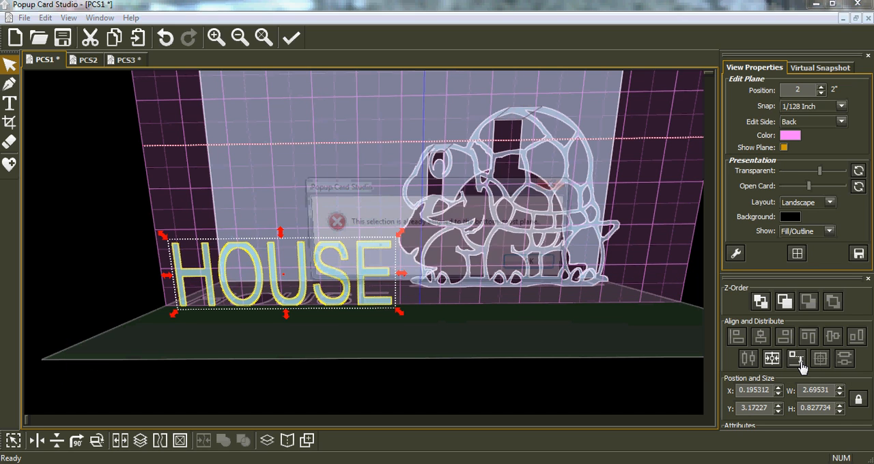
left_click(537, 267)
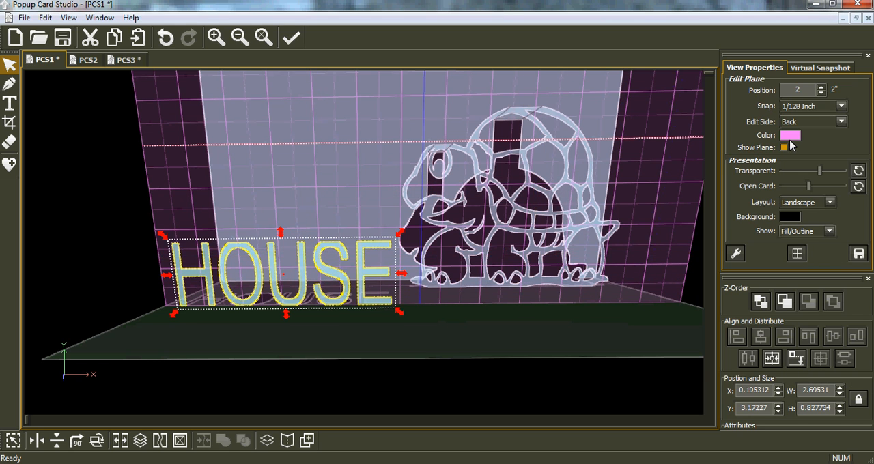
Step: Switch the edit side to Bottom with the plane level with the letter tops at 0.827734, and set the snap to 1/4 inch
left_click(840, 122)
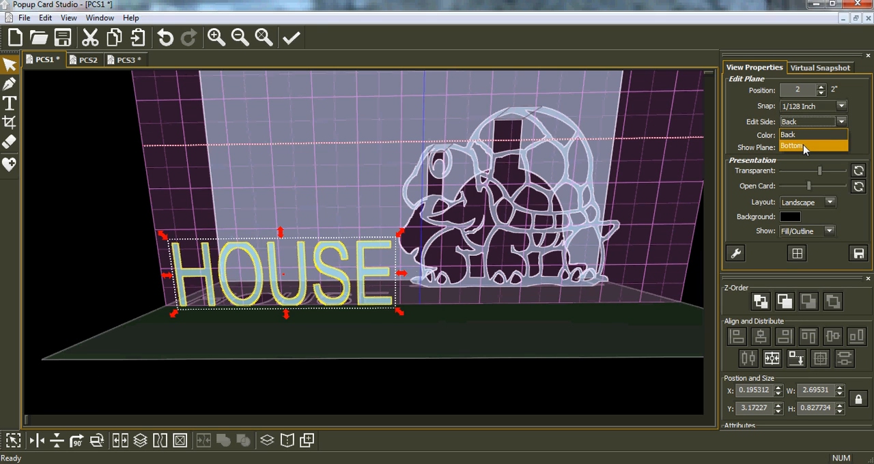
left_click(803, 148)
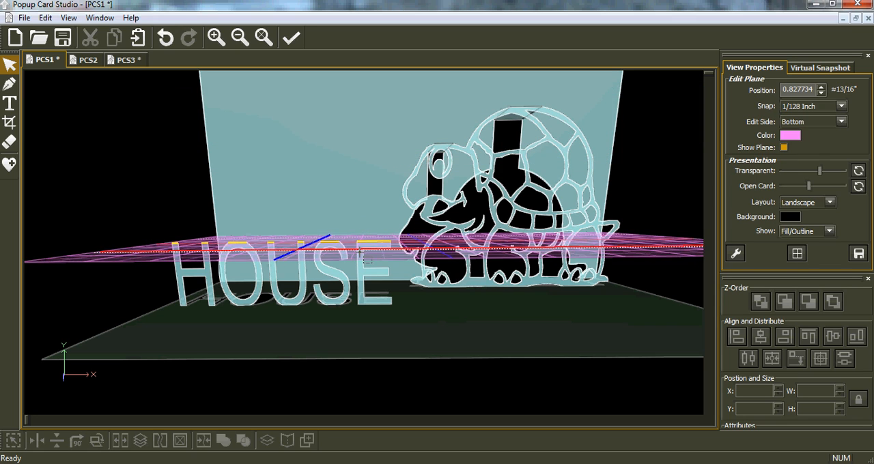
right_click_drag(210, 250, 164, 153)
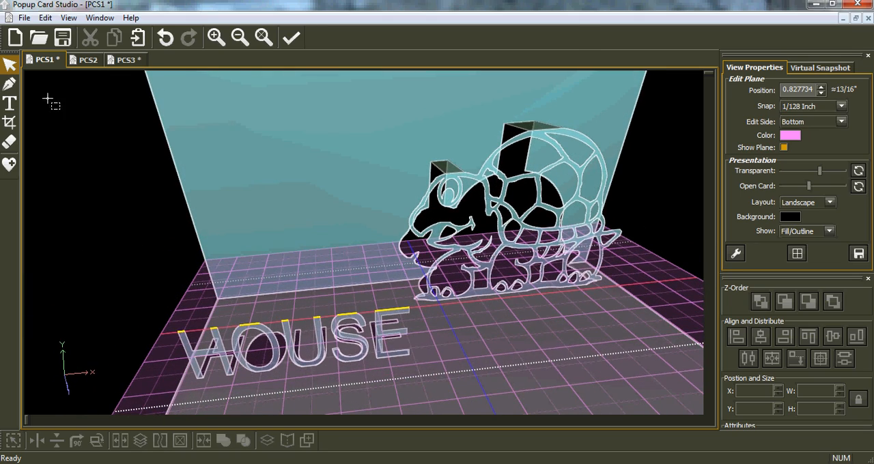
right_click_drag(176, 231, 174, 218)
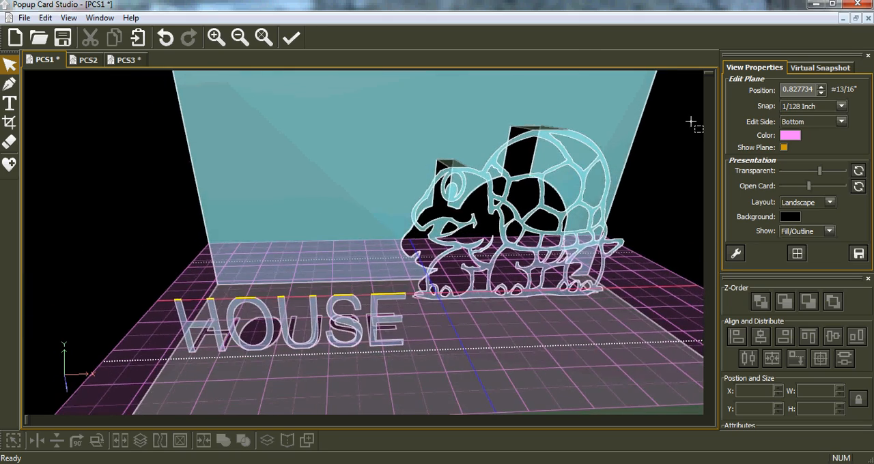
left_click(842, 107)
left_click(804, 139)
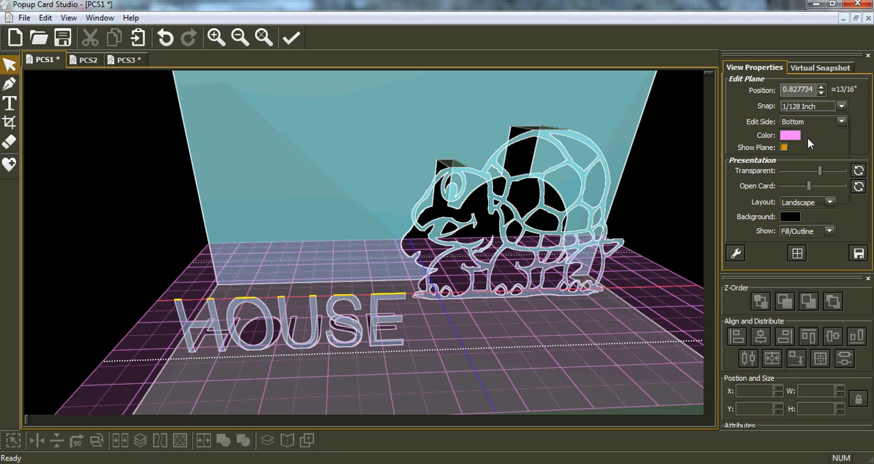
Step: Draw a two-point rectangle about 2.68" by 2" from the top of the H to the card's back, and check the card's folding
left_click(10, 85)
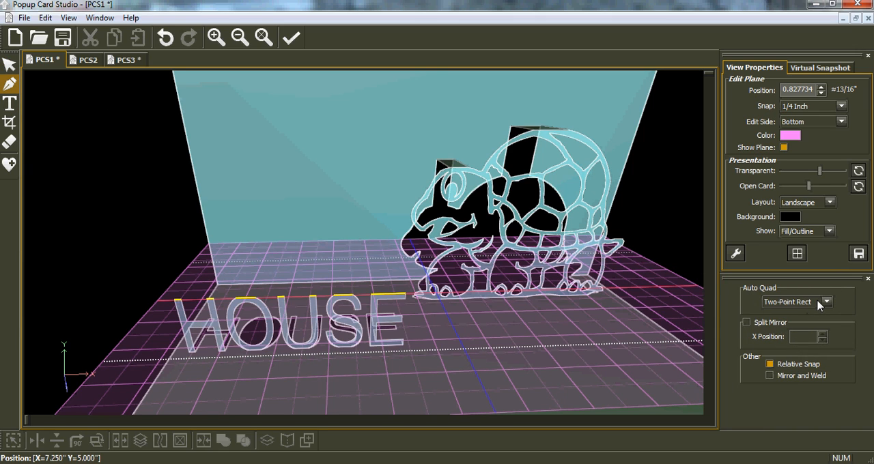
left_click(176, 302)
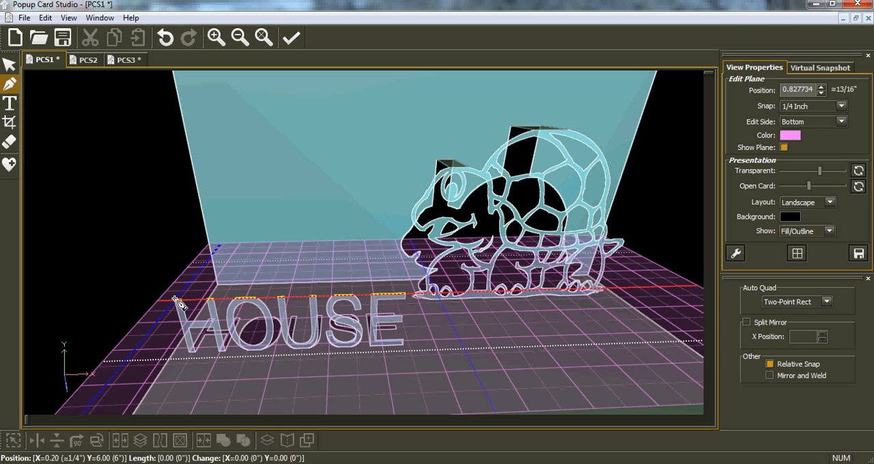
left_click(388, 241)
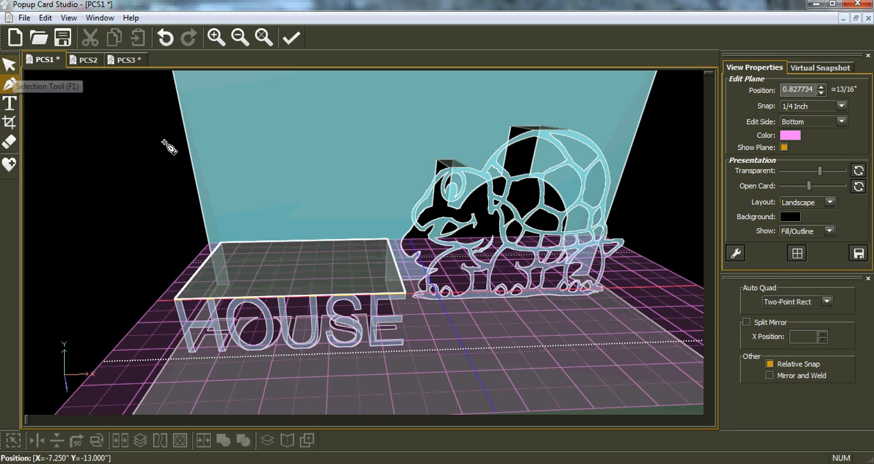
right_click_drag(158, 219, 166, 207)
right_click_drag(416, 188, 393, 178)
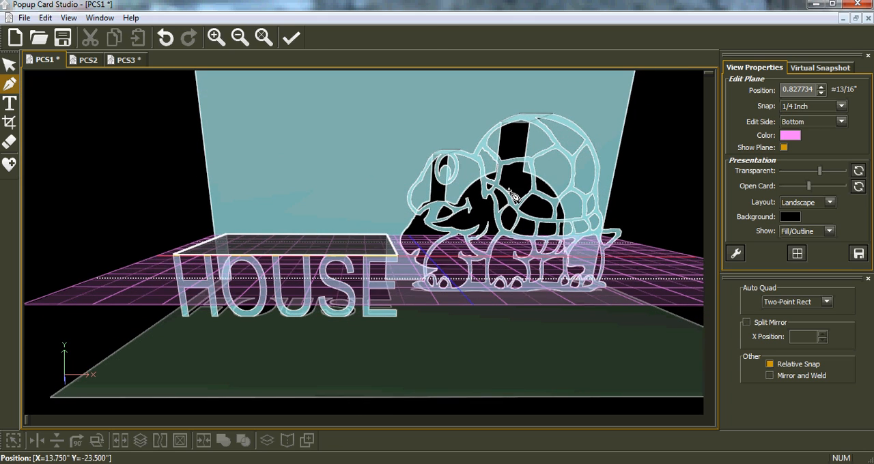
mouse_move(809, 190)
left_mouse_down()
mouse_move(780, 197)
mouse_move(815, 198)
mouse_move(773, 200)
mouse_move(813, 200)
left_mouse_up()
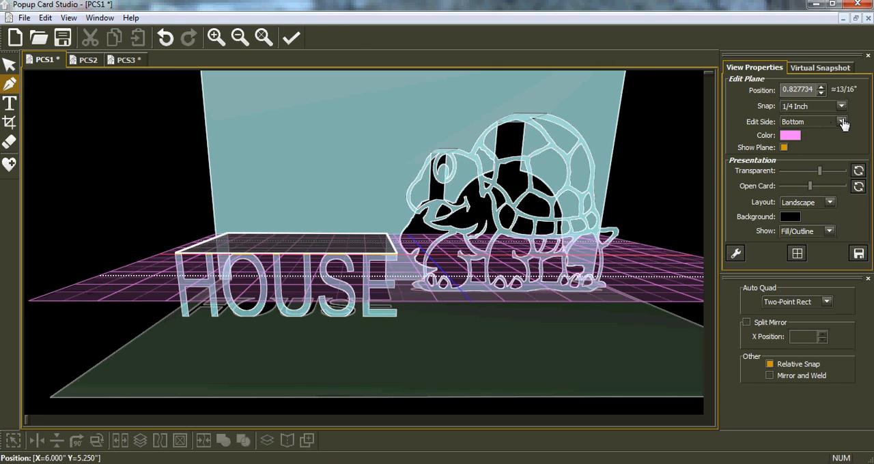
Step: Switch the edit side to Back and set the edit plane position to 1.5
left_click(842, 122)
left_click(784, 146)
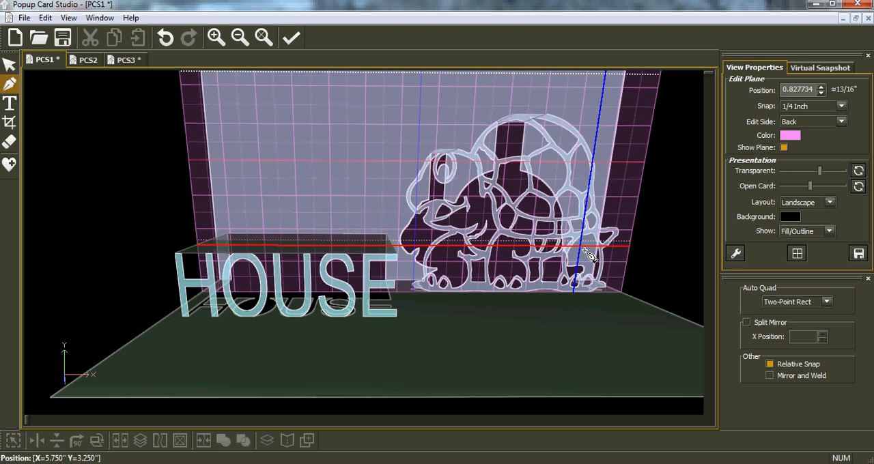
double_click(796, 89)
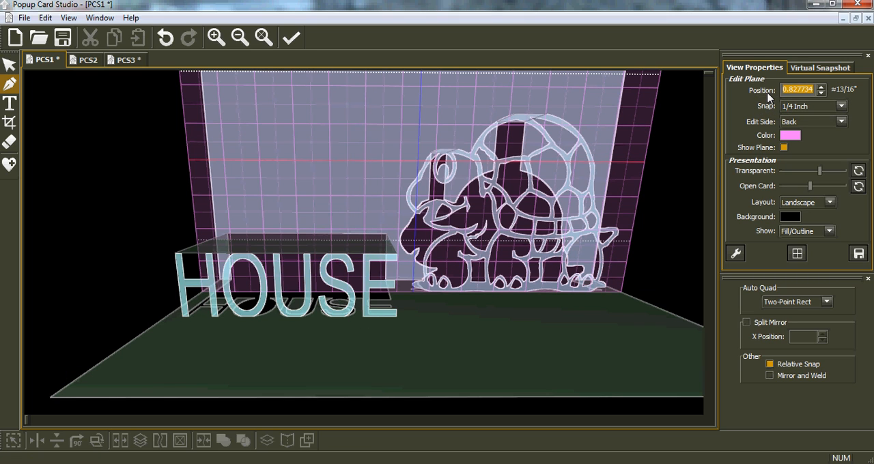
type("1.5")
key("Return")
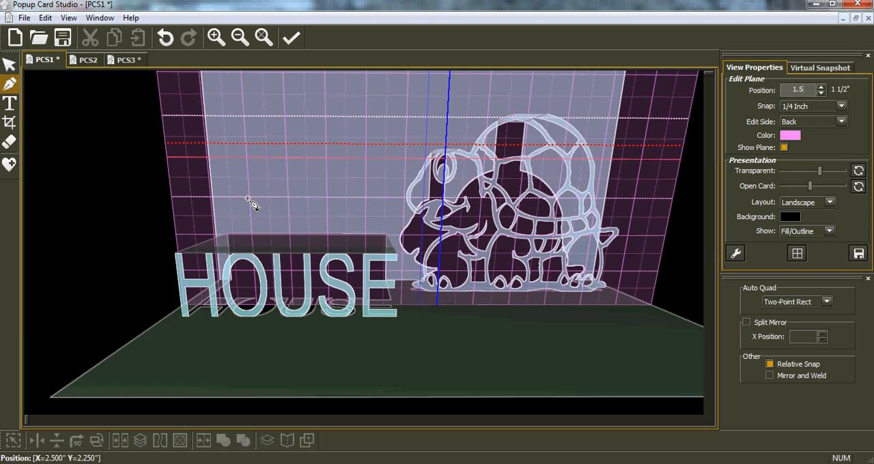
Step: Add the uppercase text MOVING at 7/8 inch size on the edit plane, in front of the turtle
left_click(10, 103)
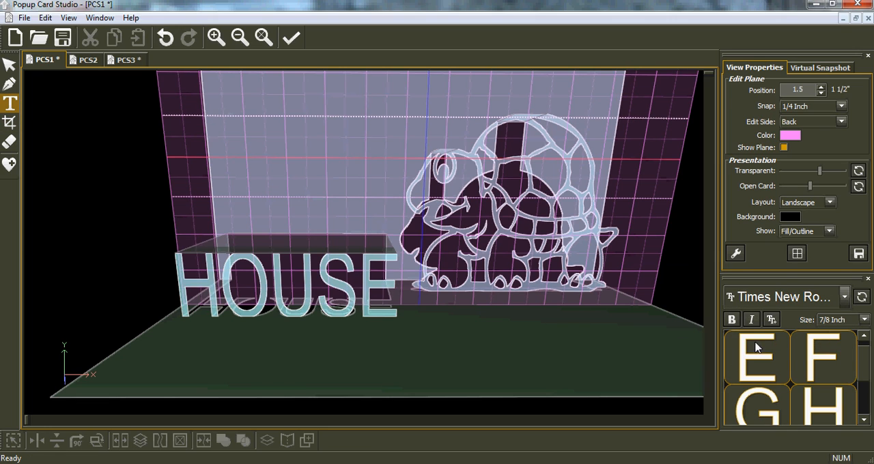
left_click(398, 341)
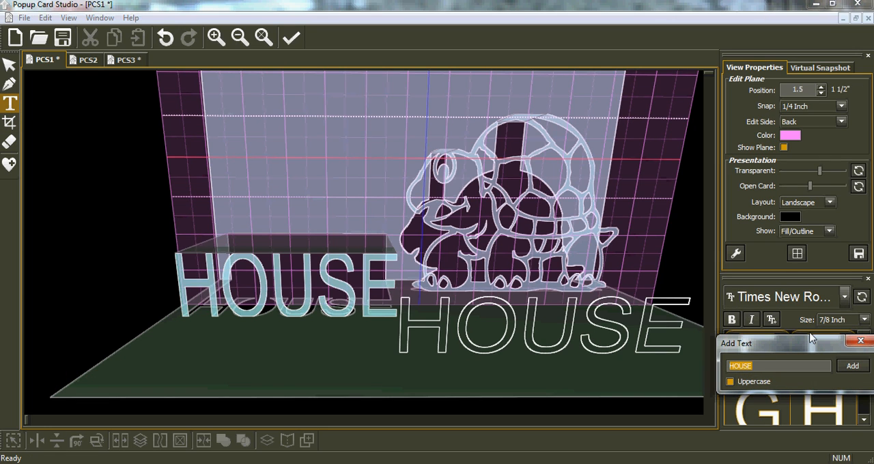
type("M")
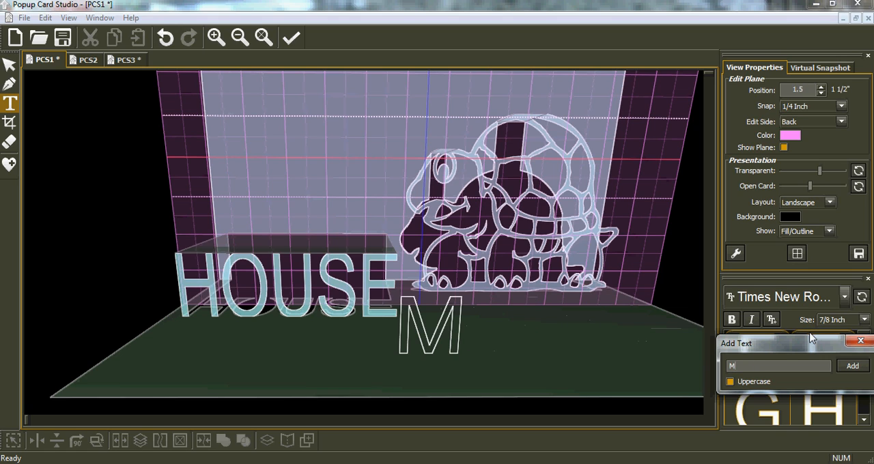
type("OVING")
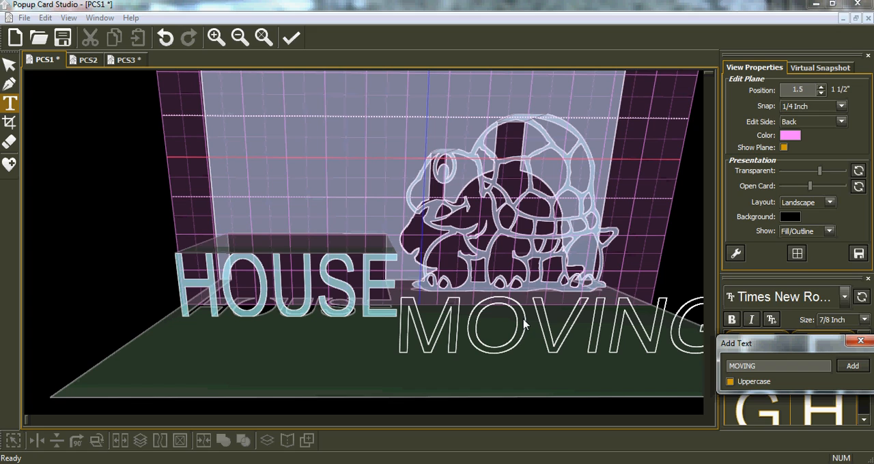
left_click(852, 367)
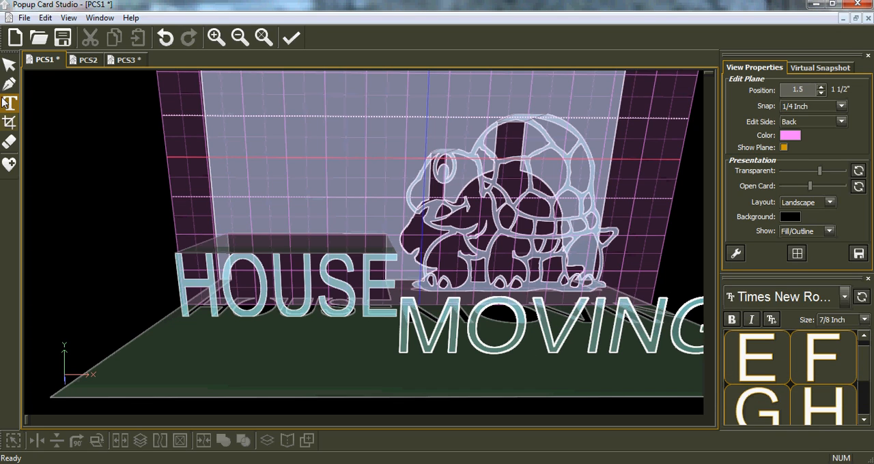
Step: Move MOVING to X 0.25, Y 4.25 and crop the edges of its letters with an inclusive rectangle
left_click(9, 66)
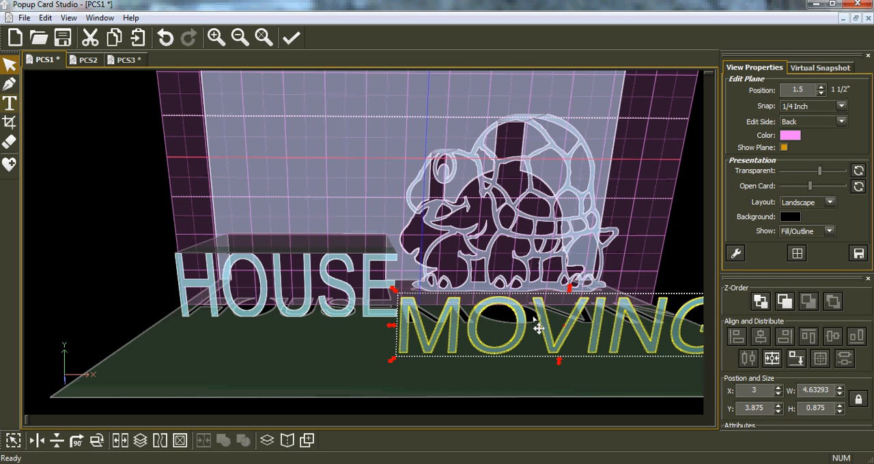
left_click_drag(545, 328, 351, 346)
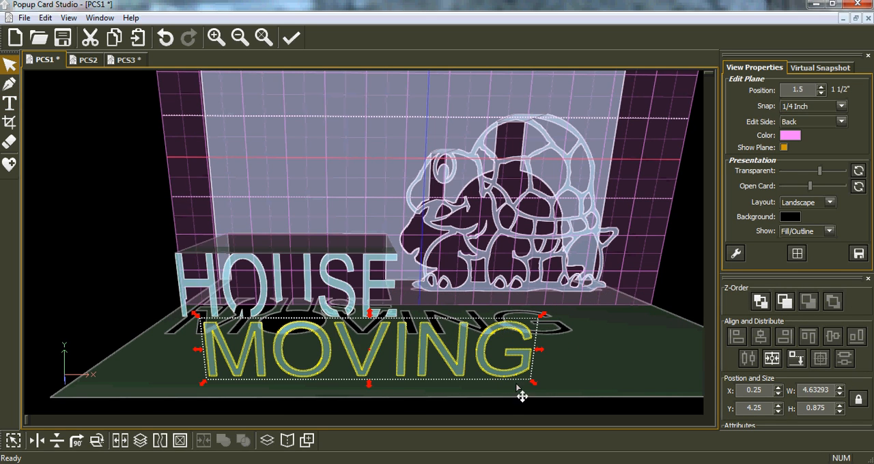
left_click(9, 122)
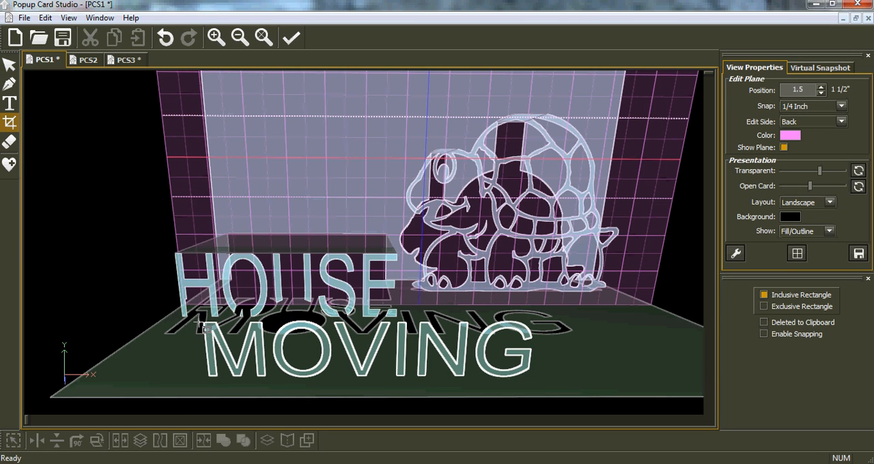
left_click_drag(200, 326, 567, 375)
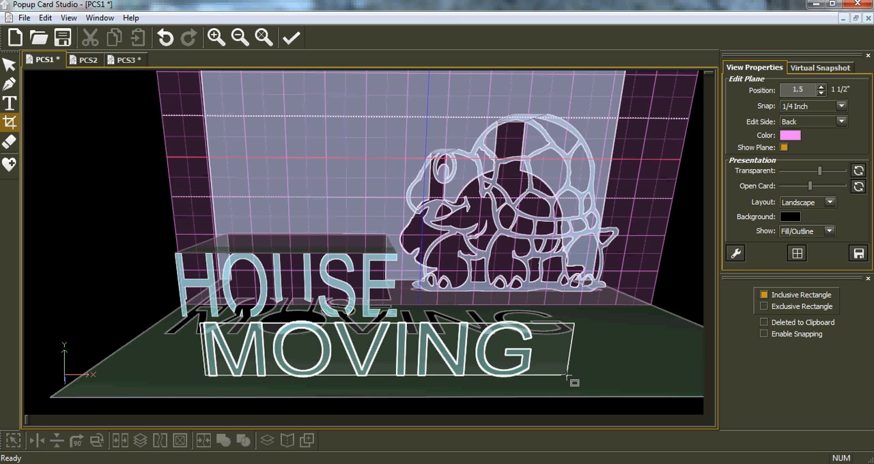
left_click_drag(567, 376, 567, 376)
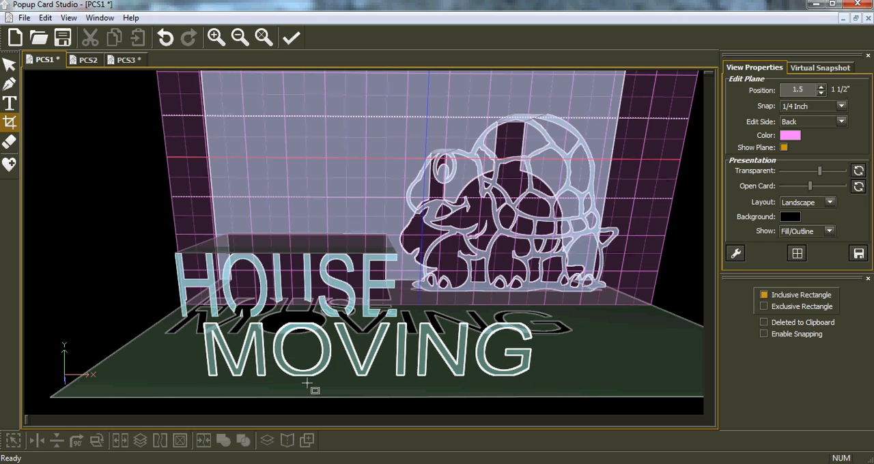
Step: Narrow the cropped MOVING text to 3.25" wide and lower its top to a height of 0.75"
left_click(10, 65)
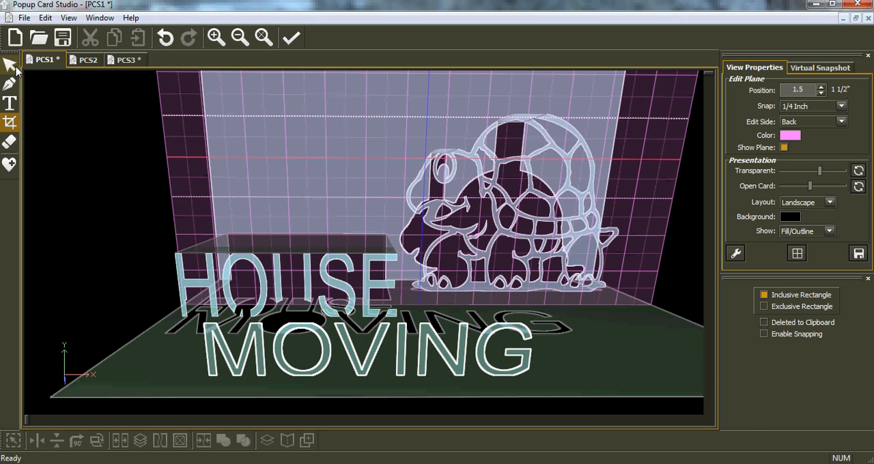
left_click(497, 318)
left_click_drag(540, 351, 434, 353)
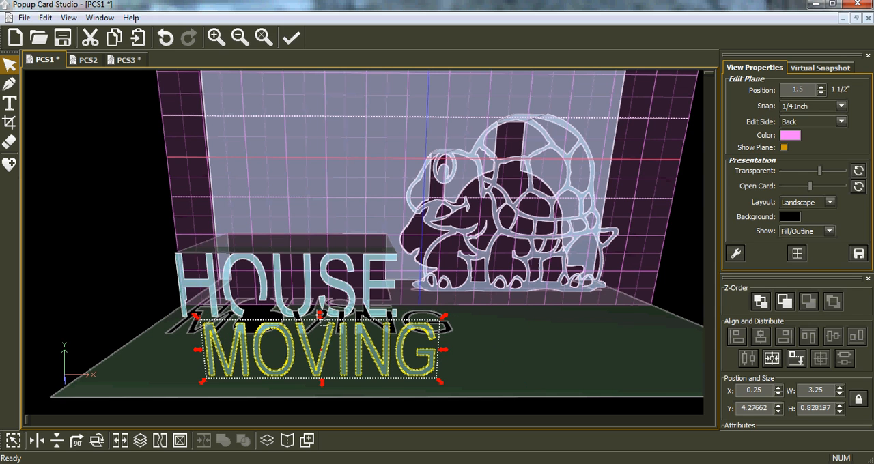
left_click(321, 319)
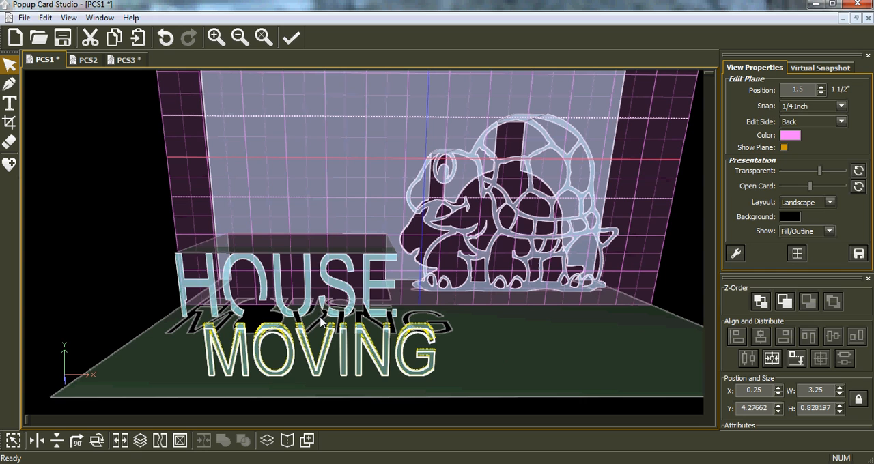
left_click(249, 335)
Step: Set the snap to 1/128 inch, narrow MOVING to 3.11719" wide, and move it above HOUSE at X 0.34375, Y 2.375
left_click(842, 107)
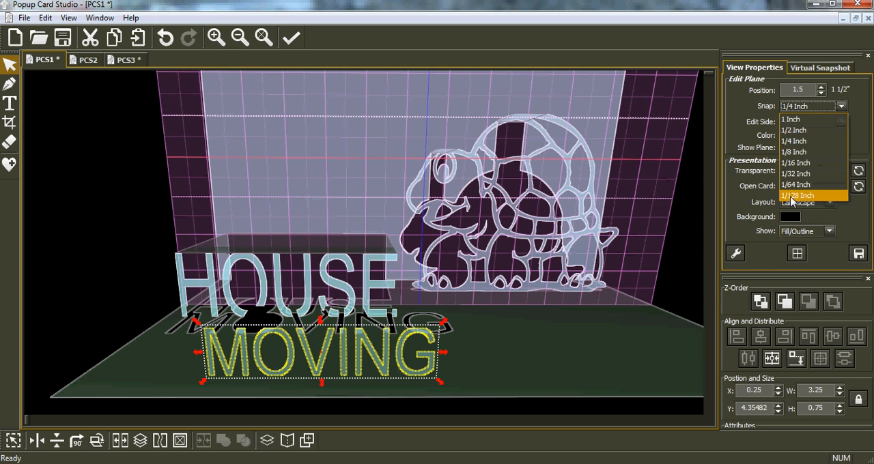
left_click(798, 202)
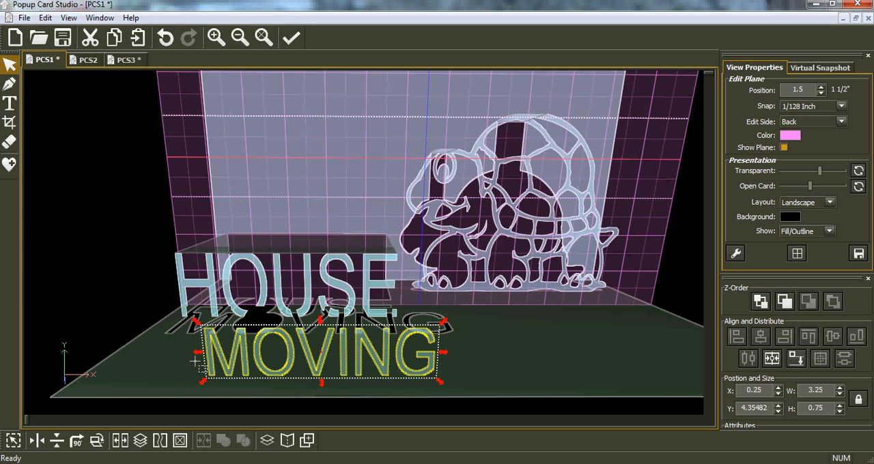
left_click_drag(198, 356, 209, 356)
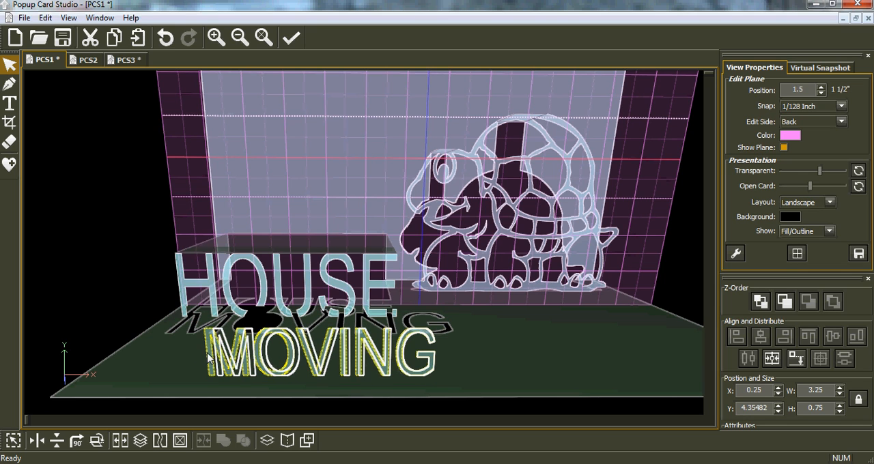
left_click_drag(333, 374, 329, 239)
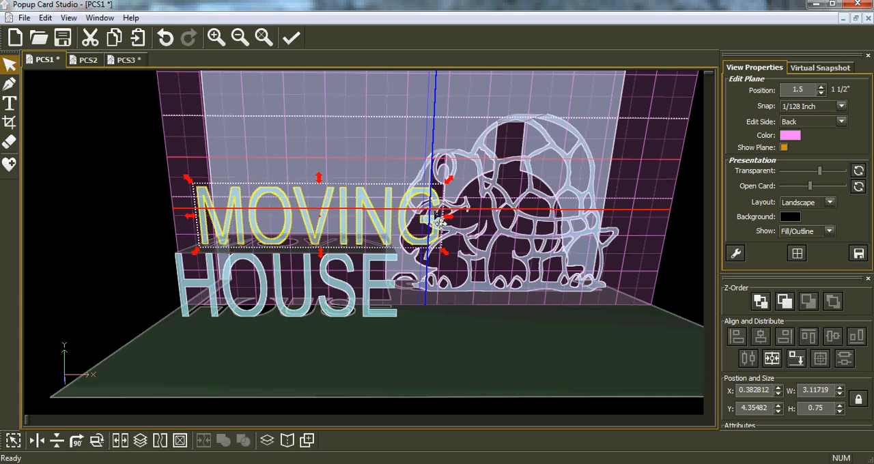
Step: Resize MOVING from both sides to X 0.445312 and width 2.23437, and lower its top to a height of 0.585938
left_click(432, 222)
left_click(432, 221)
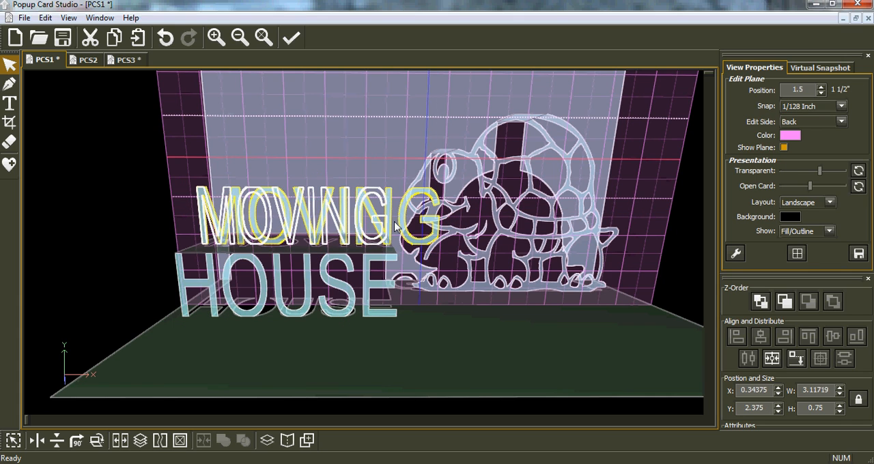
left_click_drag(190, 217, 199, 221)
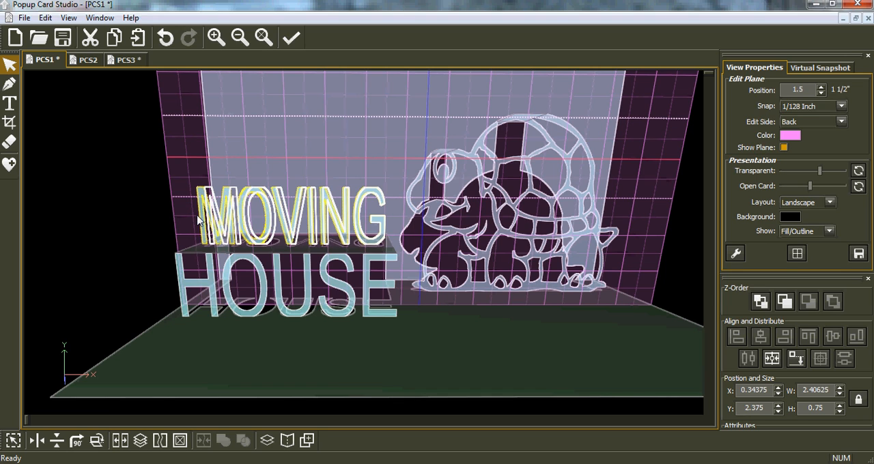
left_click_drag(393, 218, 387, 218)
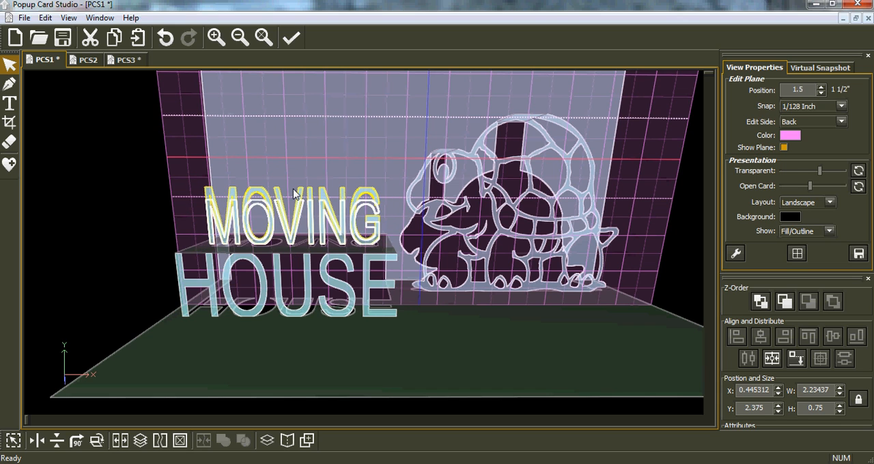
left_click_drag(294, 189, 293, 190)
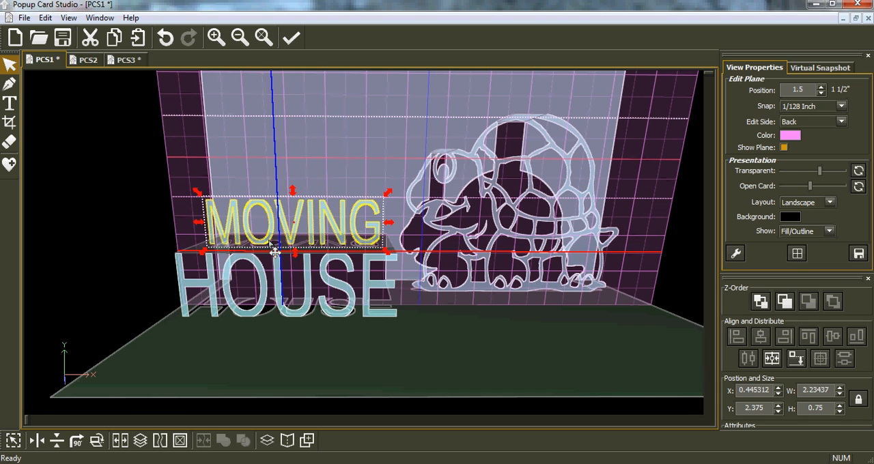
Step: Raise MOVING slightly, align it down onto the plane on top of HOUSE, and nudge it to X 0.414063
middle_click_drag(258, 263, 304, 251)
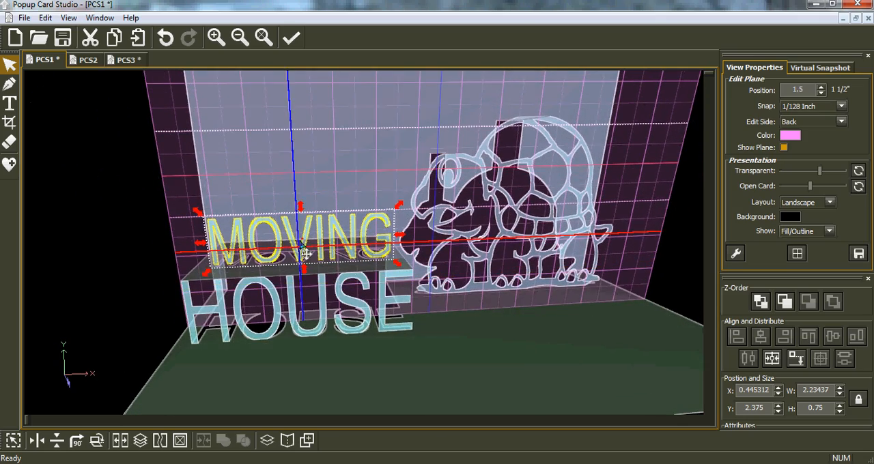
left_click_drag(305, 245, 305, 239)
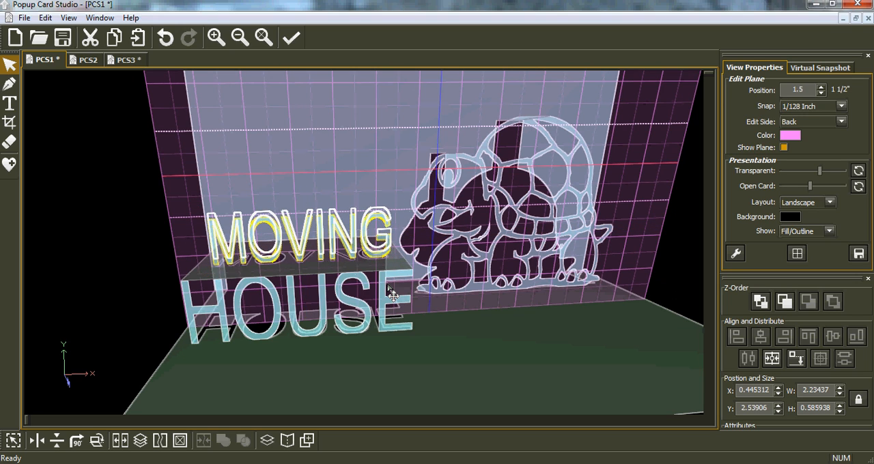
left_click(129, 302)
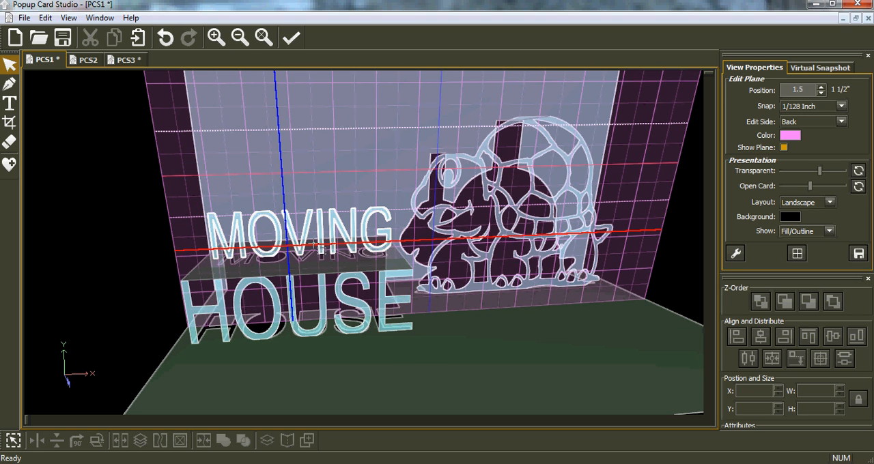
left_click(309, 251)
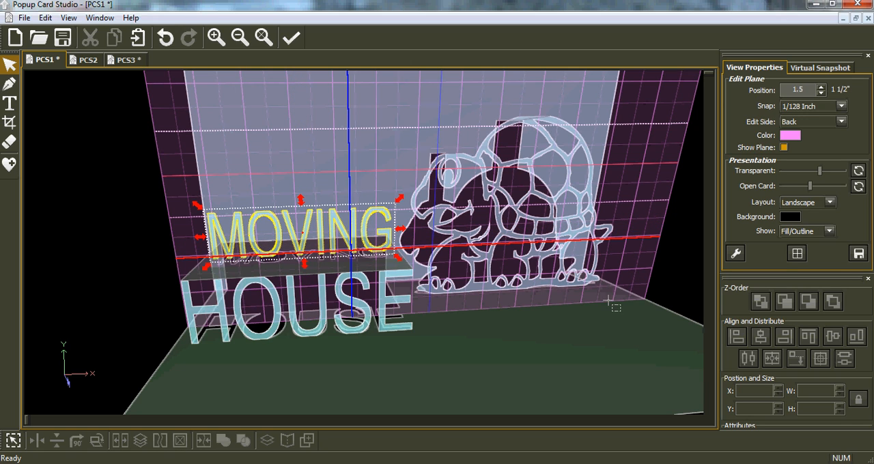
left_click(795, 360)
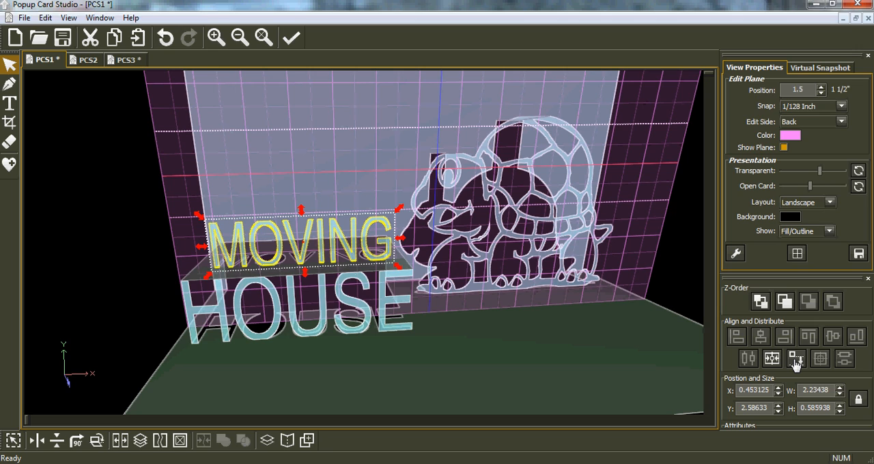
left_click(795, 360)
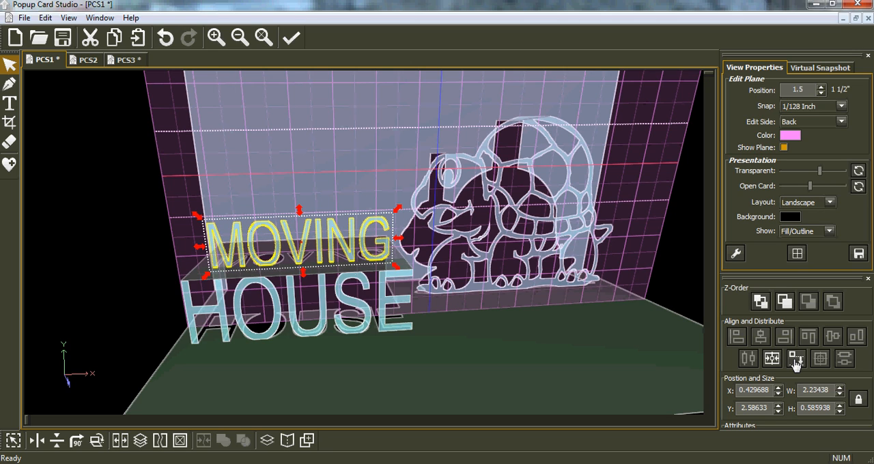
left_click(795, 362)
key("Left")
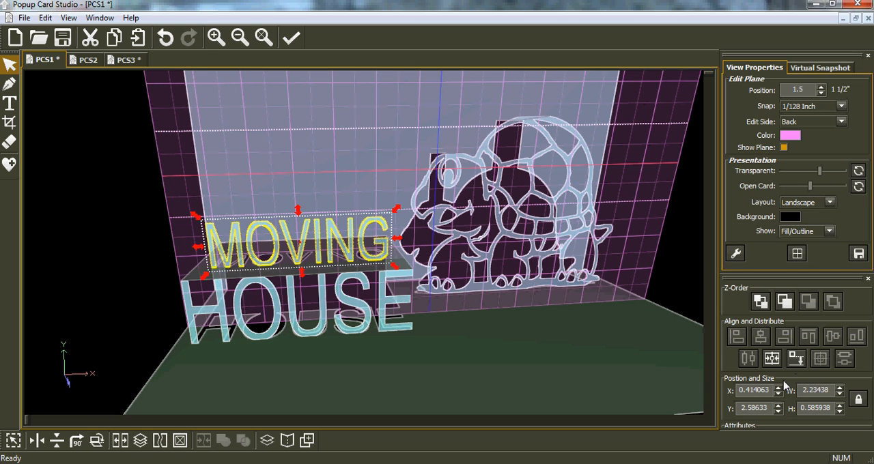
Step: Switch the edit side to Bottom and level the edit plane with the tops of the MOVING letters at 1.41367
left_click(847, 123)
left_click(819, 147)
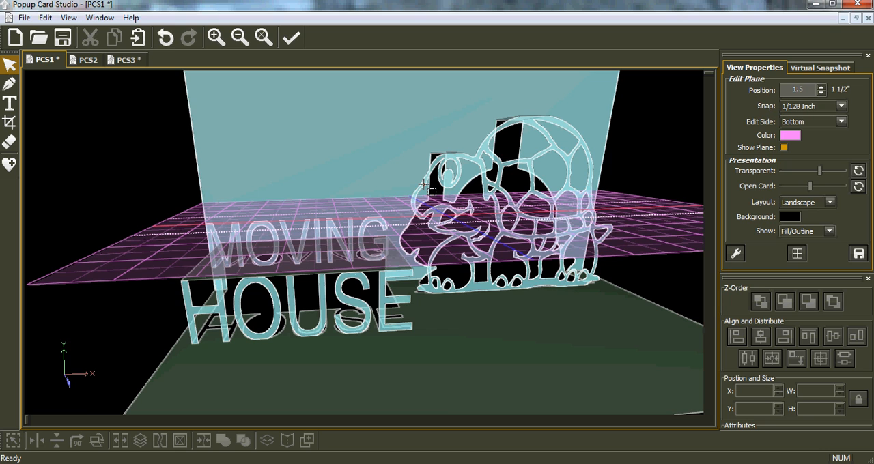
scroll(424, 184, "down", 1)
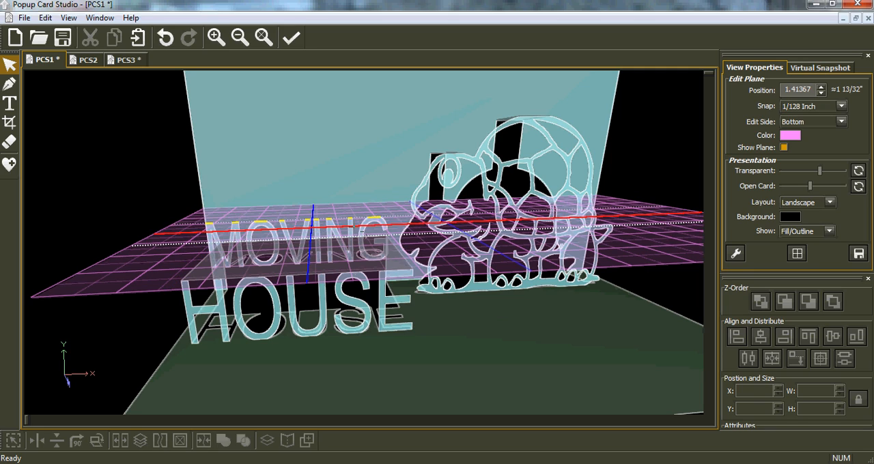
right_click_drag(330, 237, 306, 285)
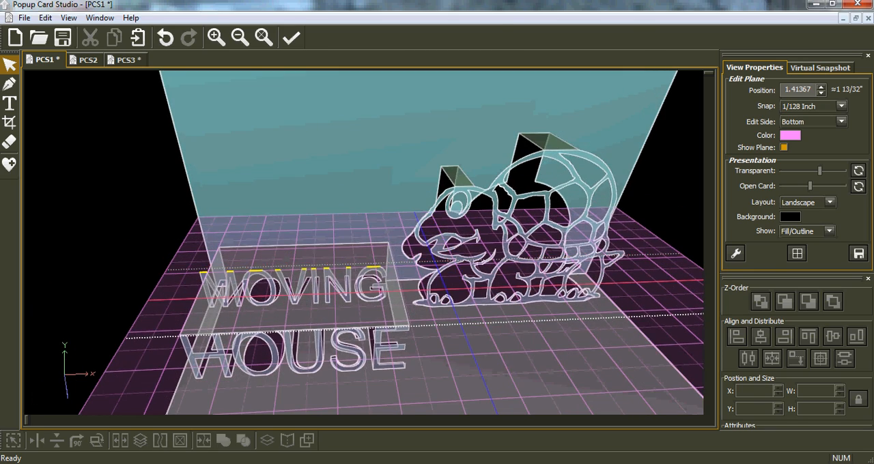
Step: With the snap at 1/4 inch, draw a two-point rectangle about 2.14" by 1.25" from the tops of the MOVING letters to the card's back
left_click(10, 85)
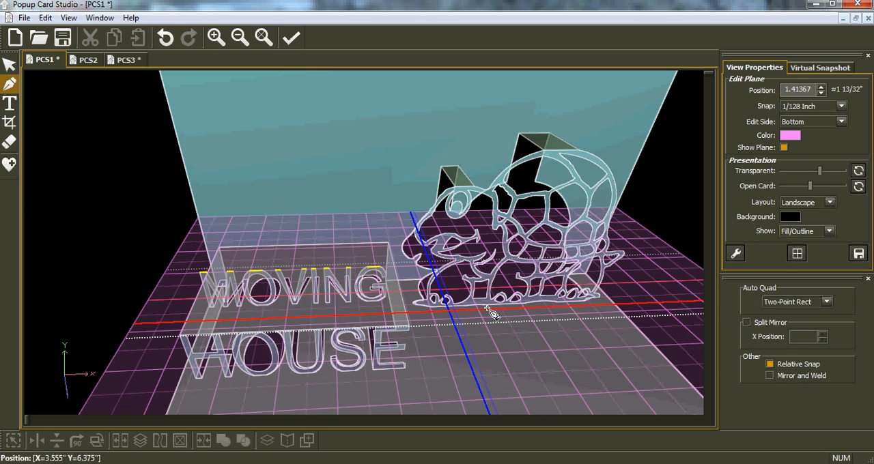
left_click(841, 107)
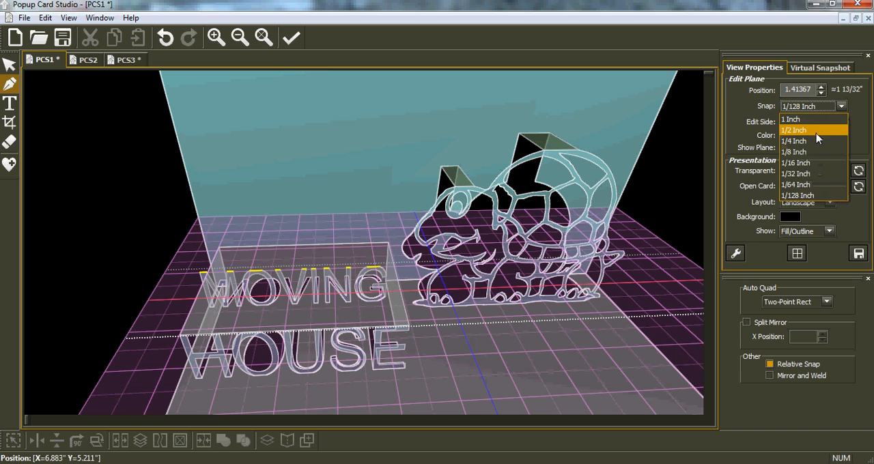
left_click(820, 144)
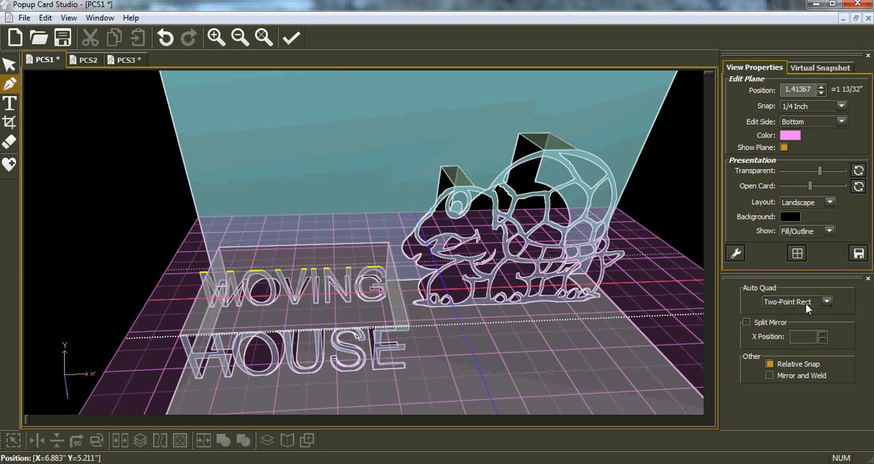
left_click(202, 274)
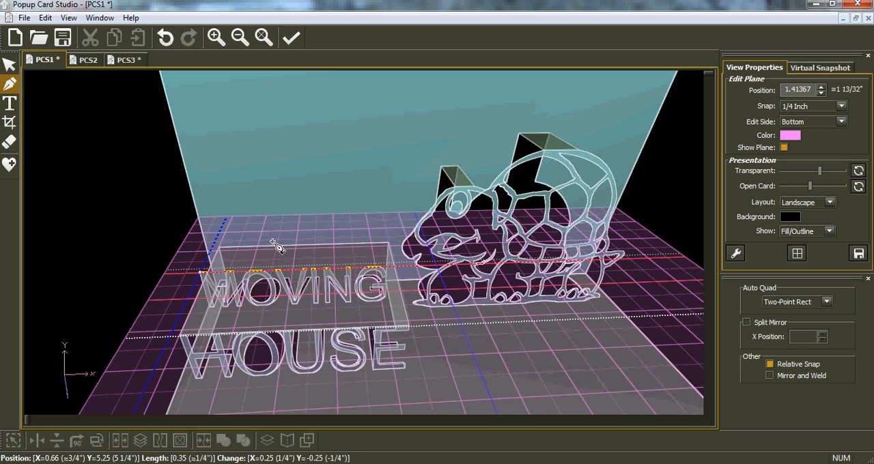
left_click(371, 215)
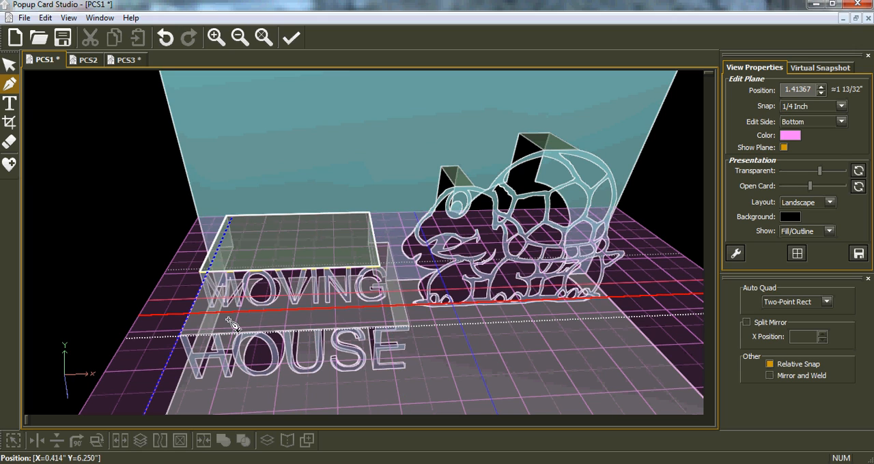
Step: Switch the edit side to Back and set the edit plane position to 1 inch
middle_click_drag(315, 277, 312, 250)
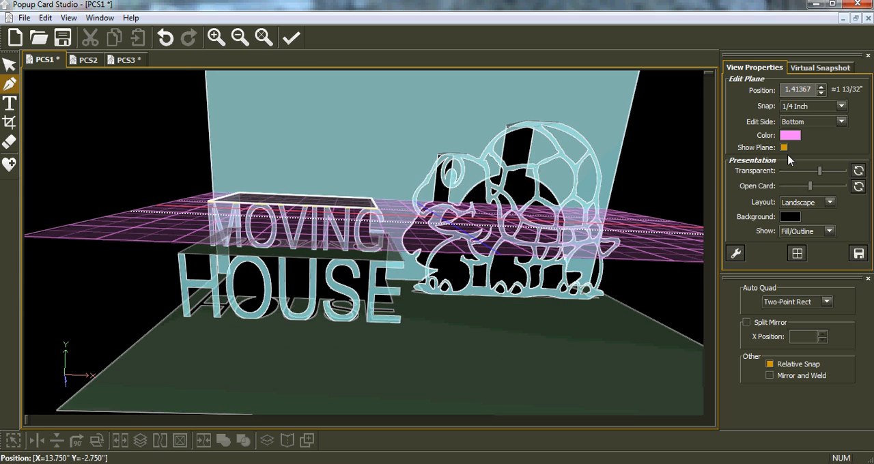
left_click(843, 122)
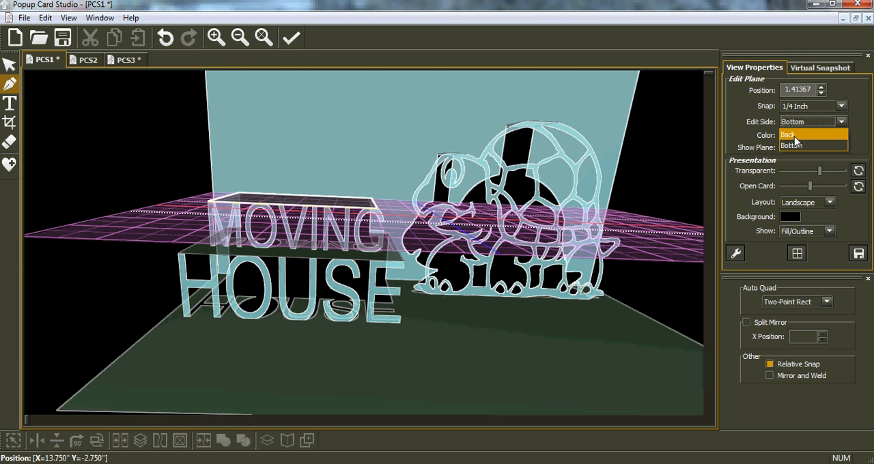
left_click(793, 136)
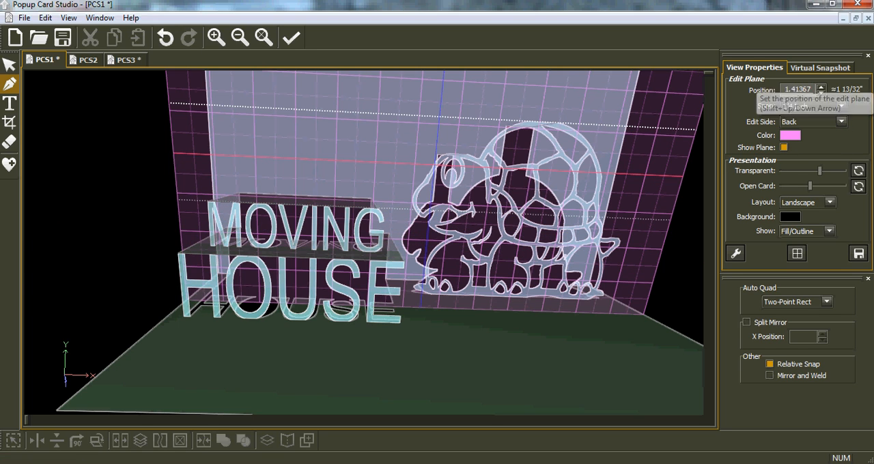
left_click_drag(811, 88, 770, 94)
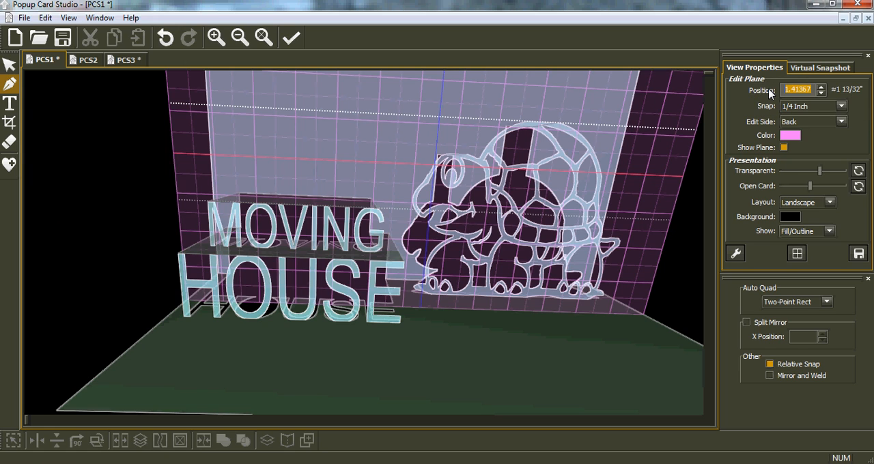
type("1")
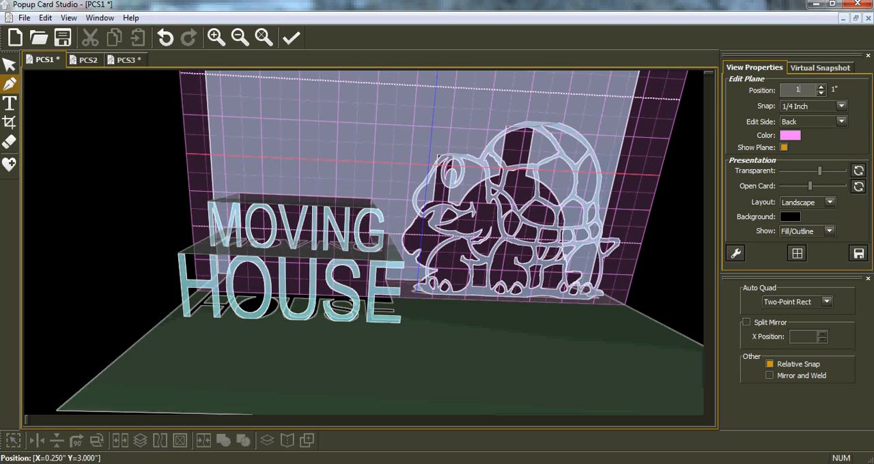
Step: Add the uppercase text WE ARE in front of the card on the current edit plane
left_click(10, 104)
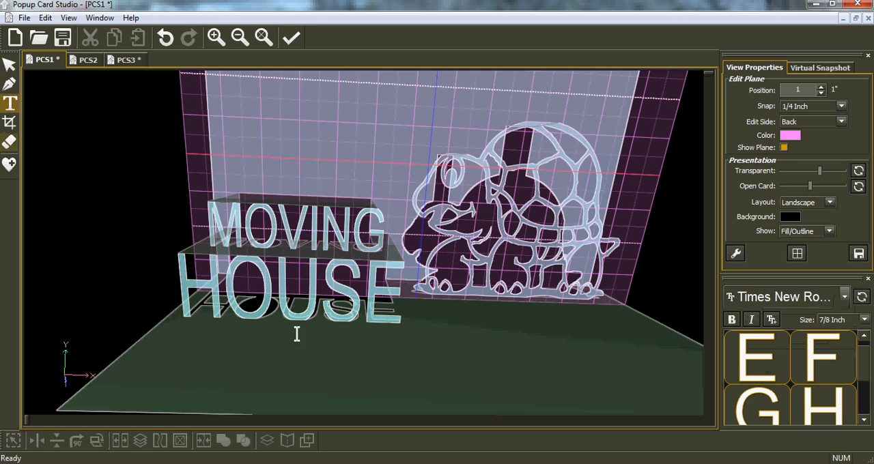
left_click(509, 353)
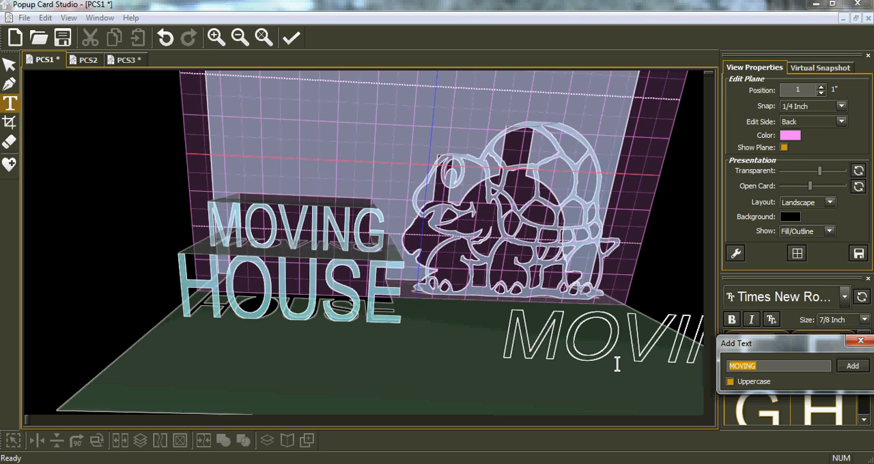
type("WE")
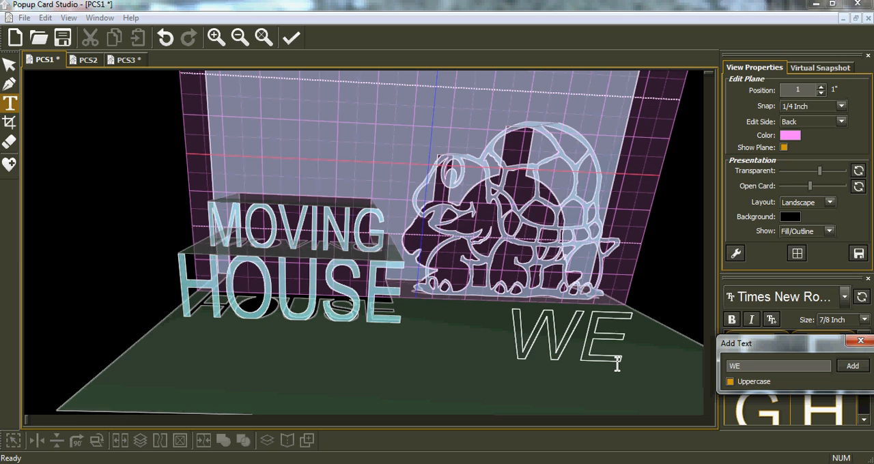
type(" ARE")
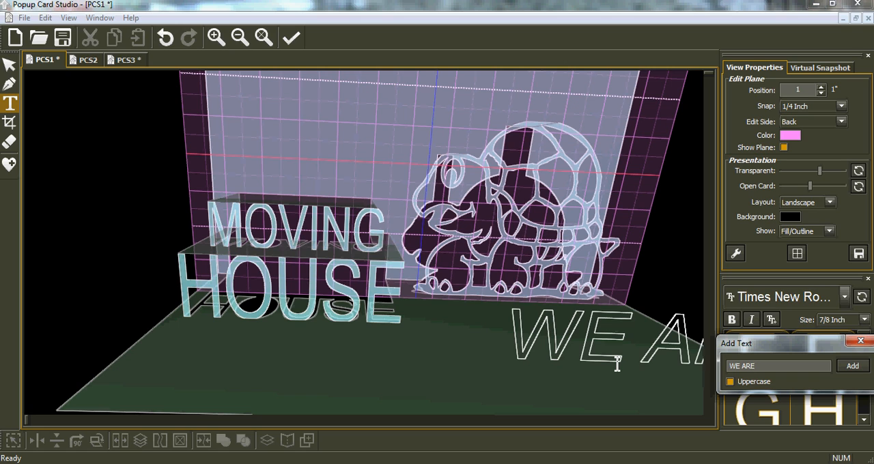
left_click(852, 367)
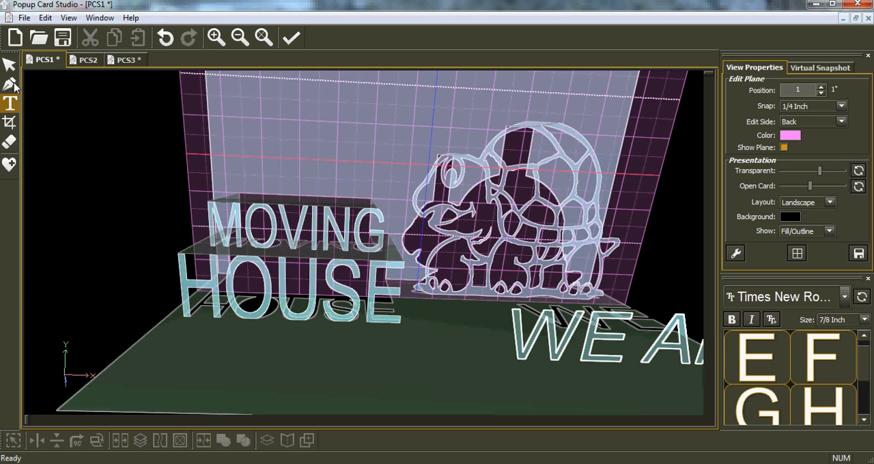
Step: Reduce WE ARE to 2.49999" wide and 0.75" high, and move it to X 1.75, Y 4.75
left_click(644, 366)
left_click_drag(608, 345, 395, 362)
left_click_drag(574, 393, 575, 392)
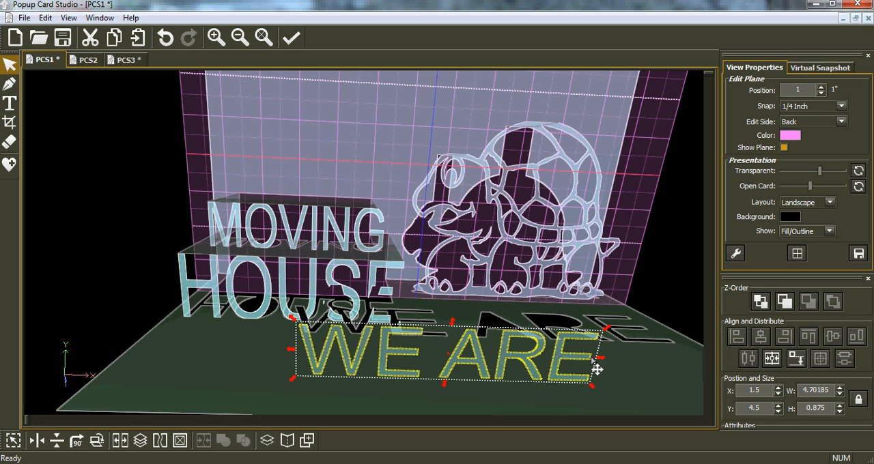
left_click_drag(601, 360, 460, 362)
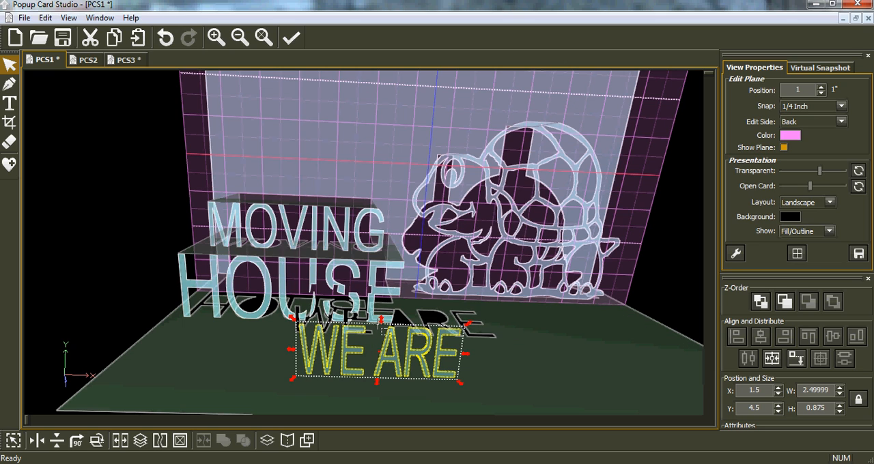
left_click_drag(380, 319, 385, 331)
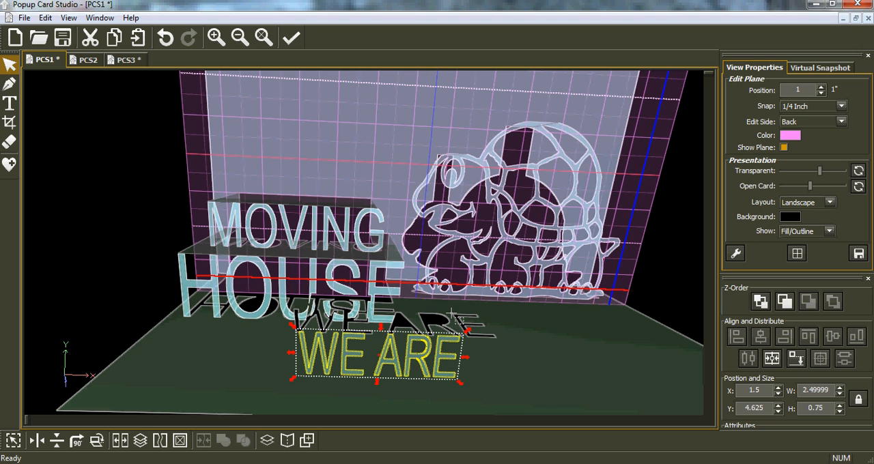
left_click_drag(388, 373, 453, 365)
Step: Turn on Hilite Horizontal Lines in the advanced view settings to inspect the shapes' horizontal edges, and turn it off again
left_click(736, 255)
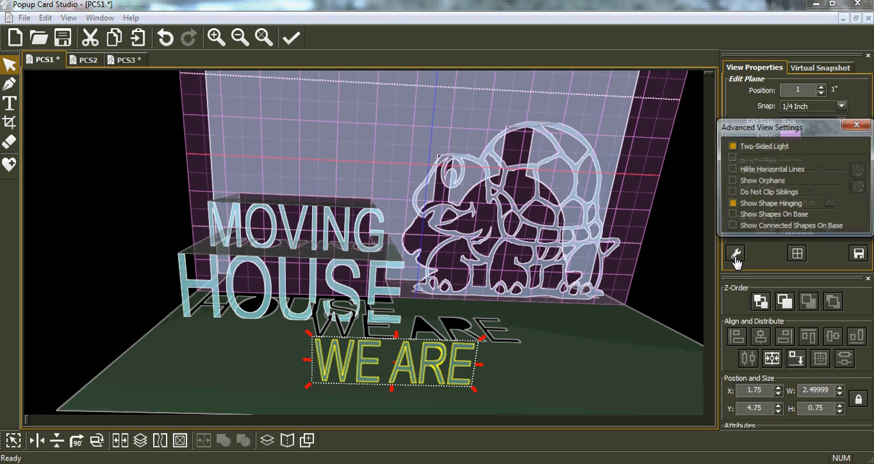
left_click(732, 169)
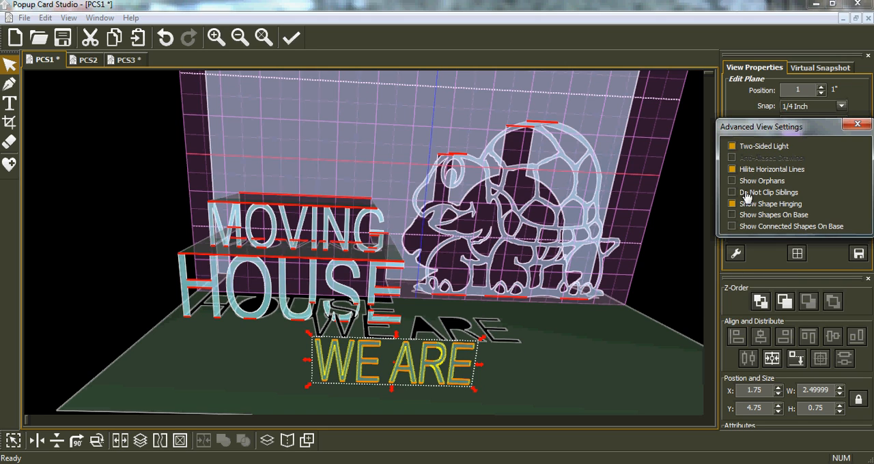
left_click(733, 170)
left_click(858, 124)
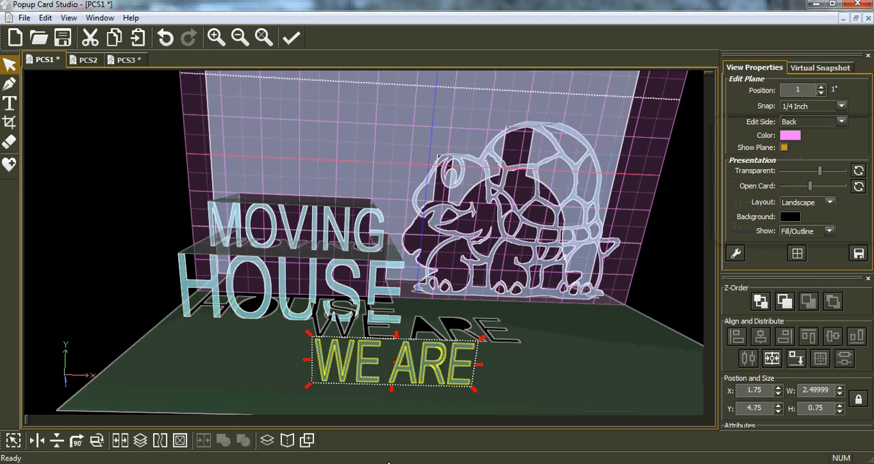
Step: Scale WE ARE down to 1.74999" by 0.525" and place it above MOVING at X 1, Y 2
left_click_drag(476, 395, 446, 382)
left_click_drag(382, 368, 313, 179)
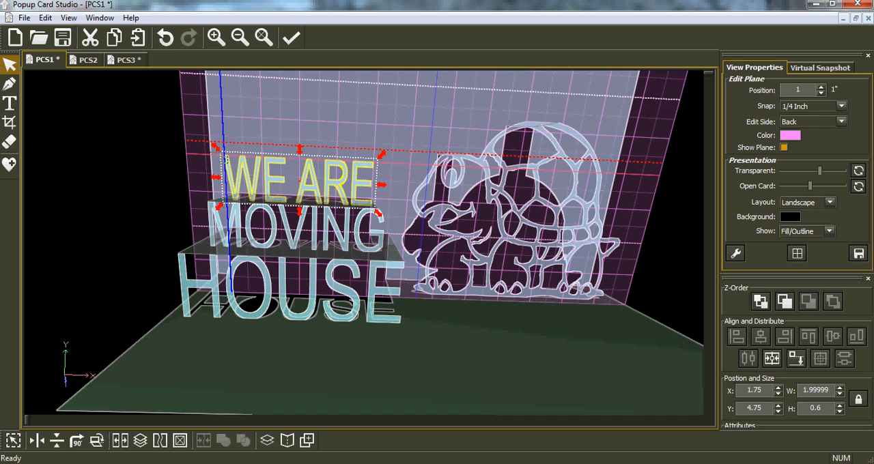
left_click_drag(215, 154, 229, 159)
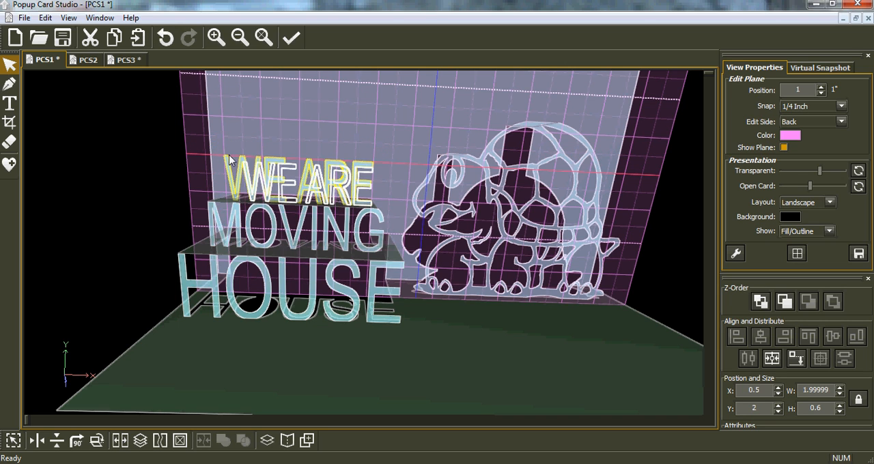
left_click_drag(319, 205, 306, 200)
middle_click_drag(289, 233, 252, 262)
middle_click_drag(335, 223, 310, 211)
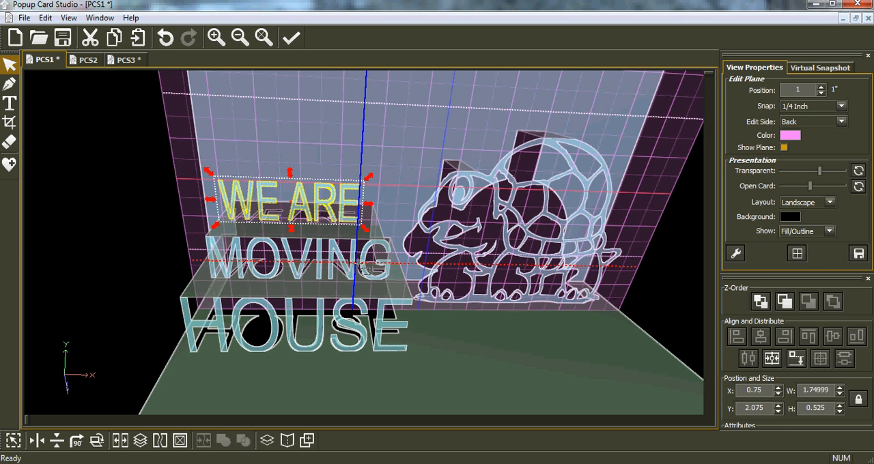
key("Right")
key("Right")
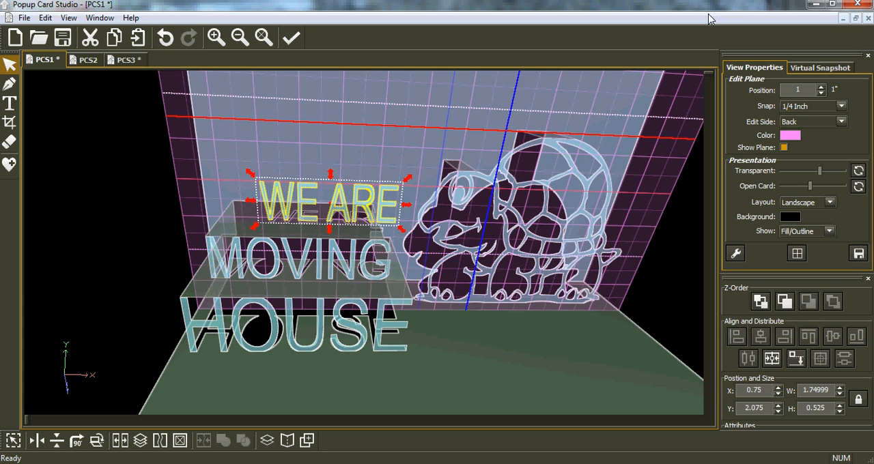
Step: With the snap at 1/128 inch, move WE ARE over MOVING to X 0.601562 and align it to the bottom plane beneath it
left_click(841, 107)
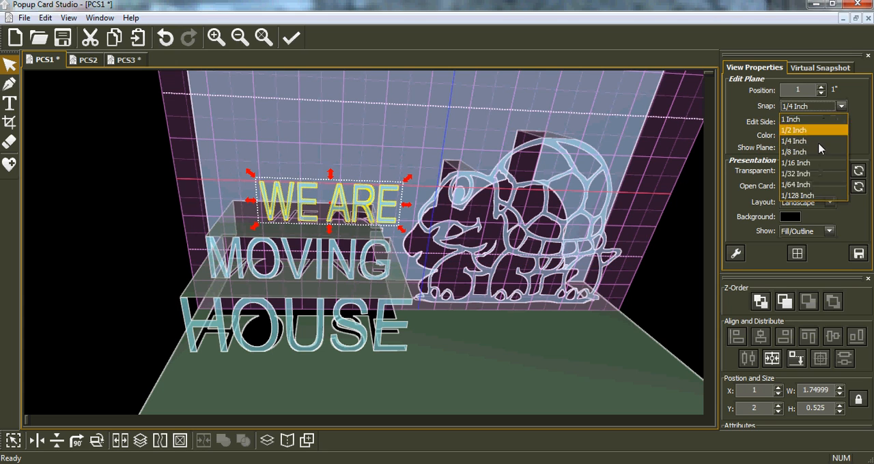
left_click(813, 195)
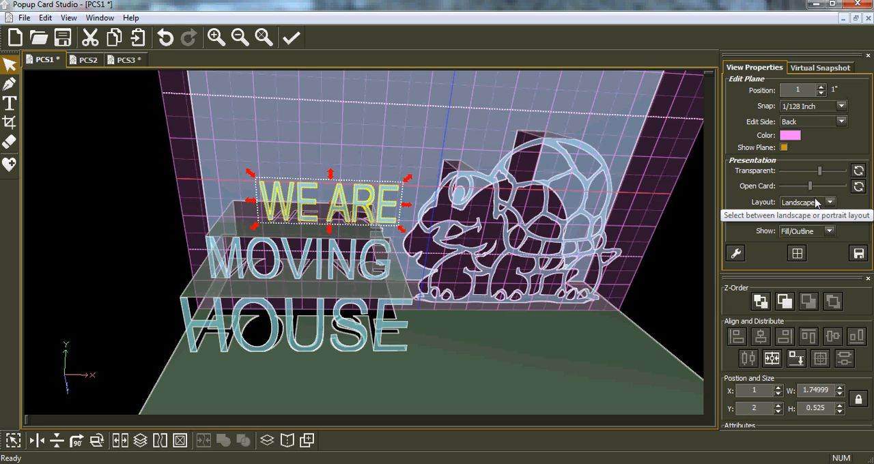
key("Left")
key("Left")
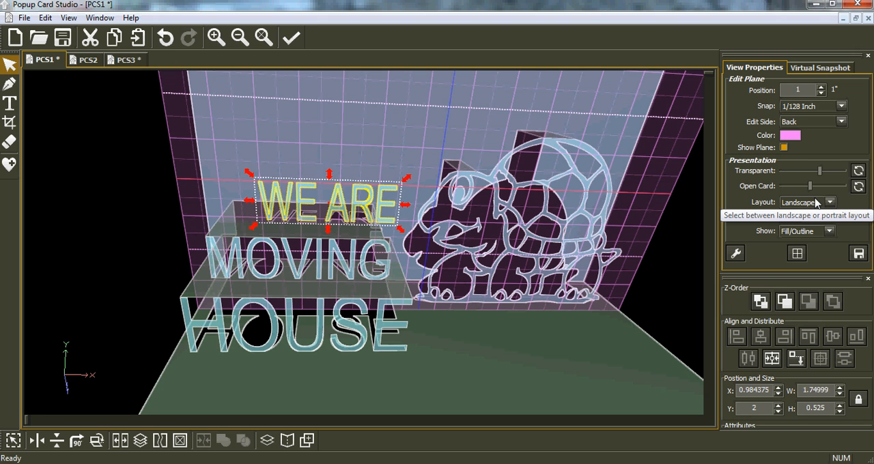
left_click_drag(336, 207, 311, 208)
right_click_drag(305, 255, 296, 235)
right_click_drag(176, 227, 191, 247)
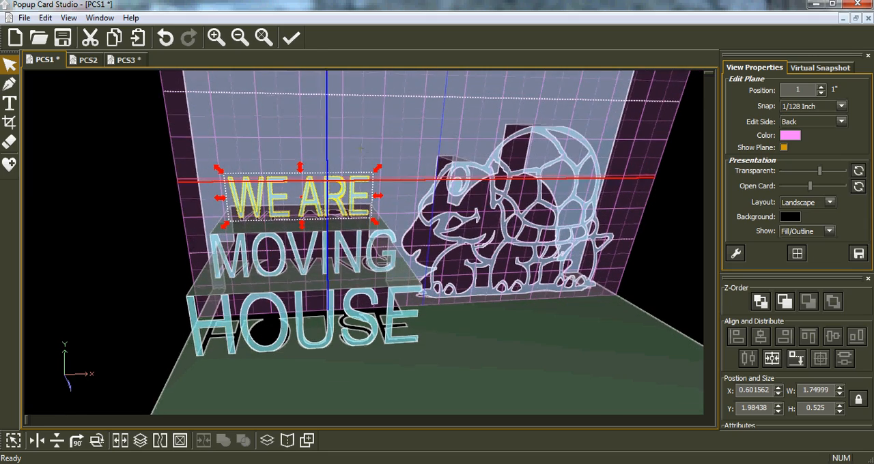
mouse_move(363, 155)
right_mouse_down()
mouse_move(347, 139)
mouse_move(355, 144)
right_mouse_up()
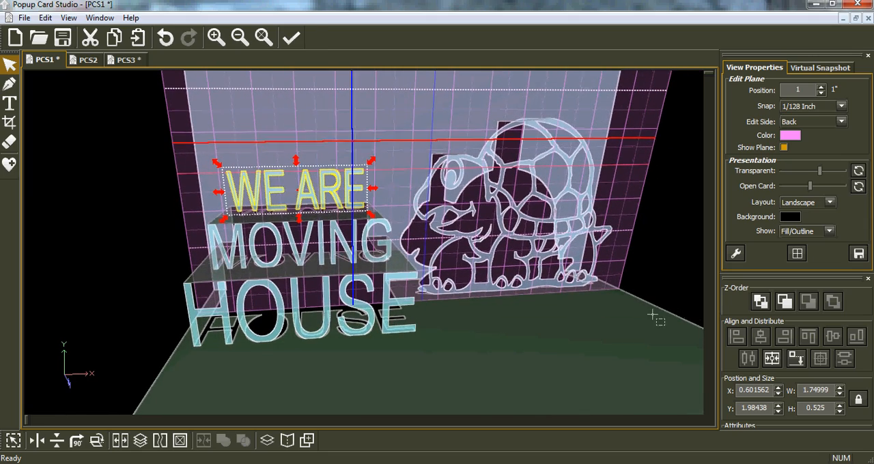
left_click(798, 363)
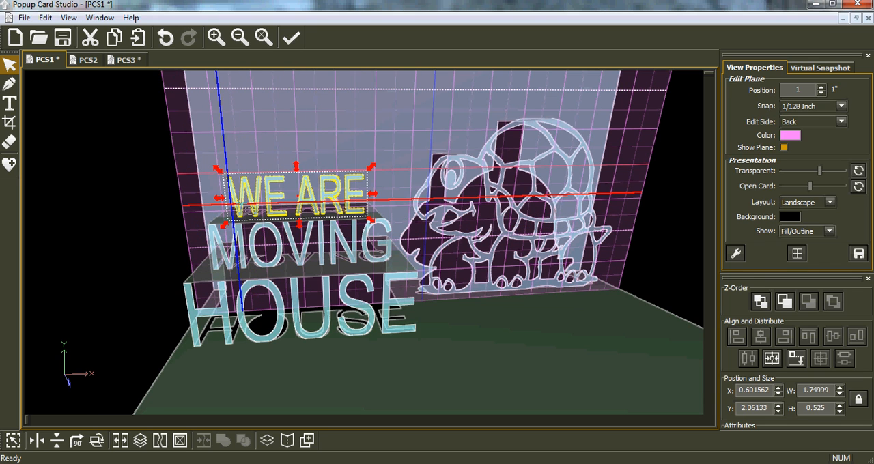
Step: Switch the edit side to Bottom and raise the edit plane to 1.93867, level with the top edge of WE ARE
left_click(843, 122)
left_click(802, 146)
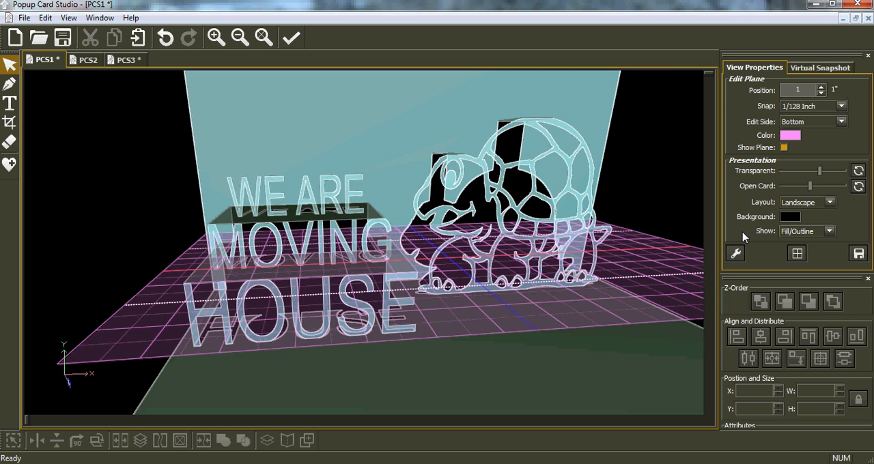
key("Page_Up")
key("Page_Up")
key("Page_Up")
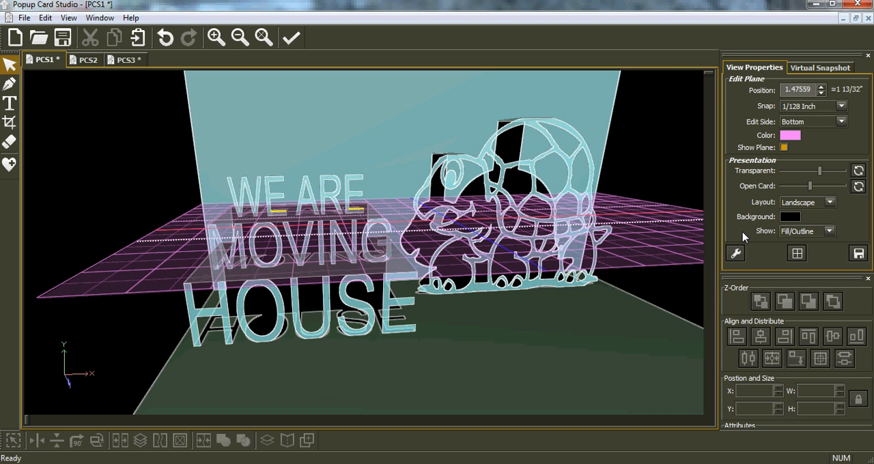
key("Page_Down")
key("Page_Up")
key("Page_Up")
key("Page_Up")
key("Page_Up")
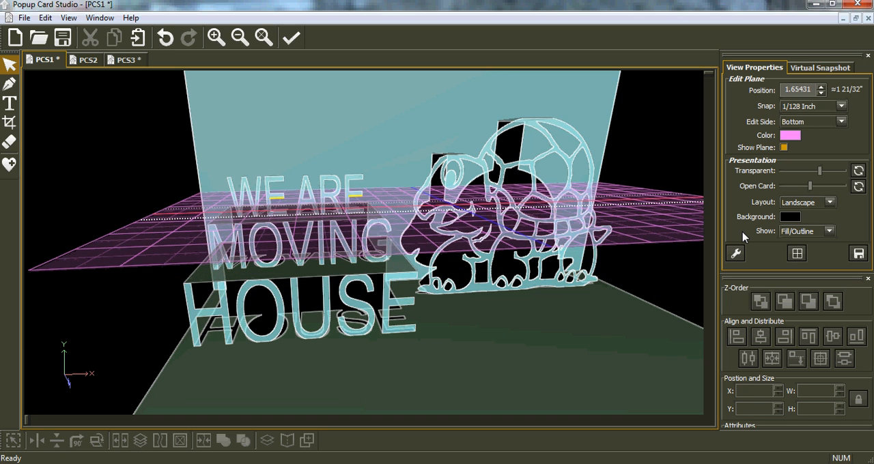
key("Page_Up")
key("Page_Up")
key("Page_Up")
key("Page_Up")
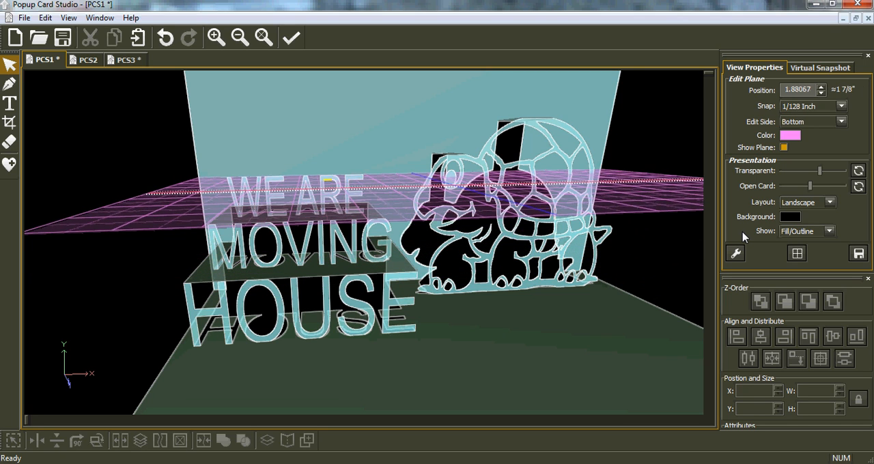
key("Page_Up")
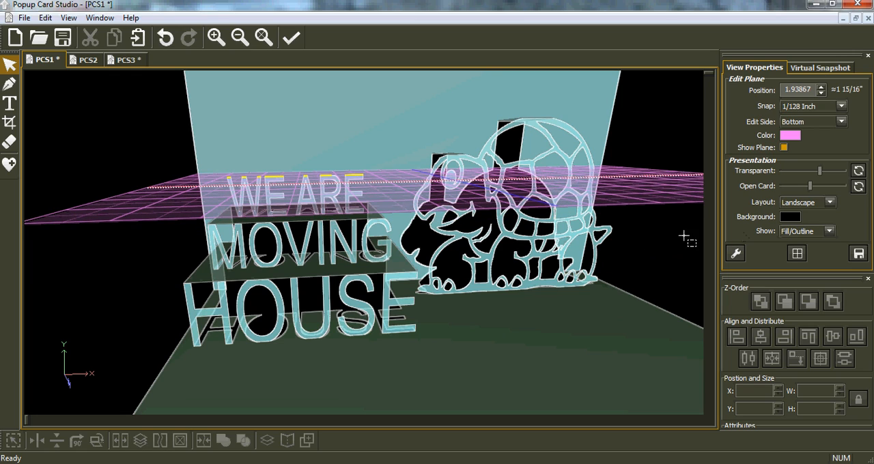
Step: With the snap at 1/4 inch, draw a two-point rectangle from the top of WE at X 0.602, Y 5 to the card back at X 1.31, Y 4
middle_click_drag(332, 197, 334, 263)
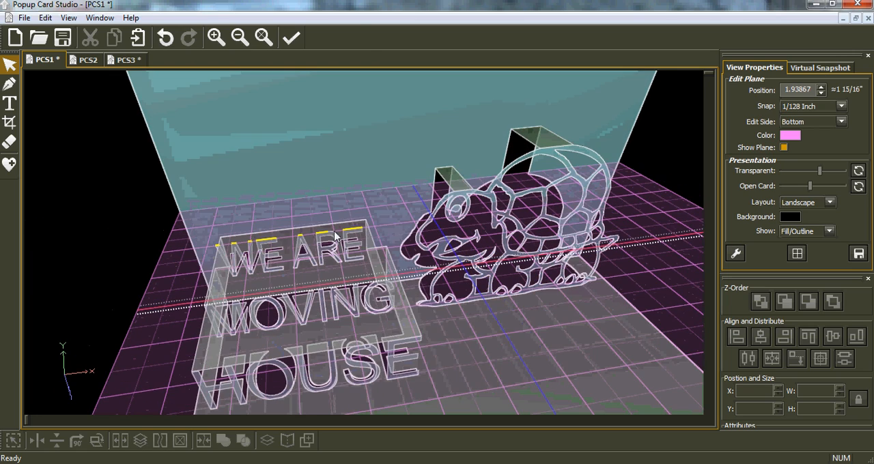
middle_click_drag(525, 253, 505, 254)
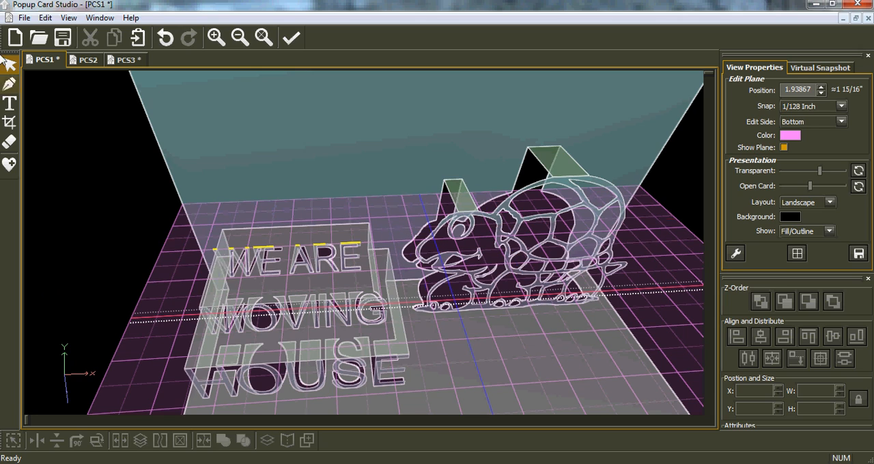
left_click(9, 83)
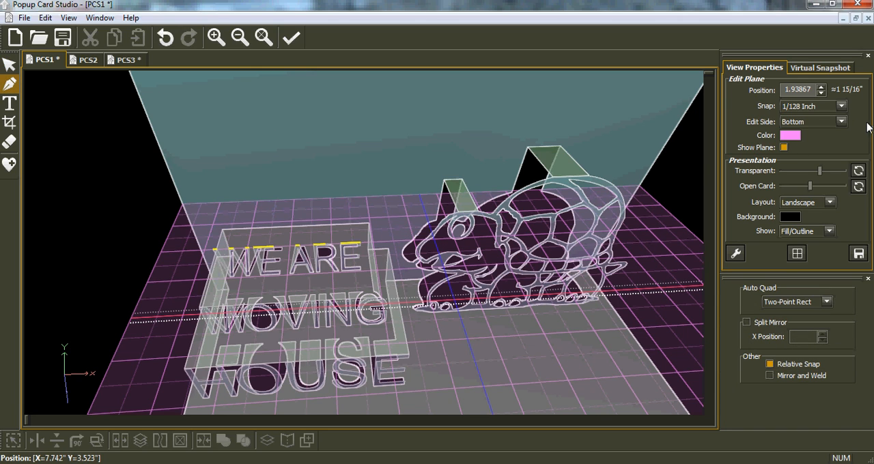
left_click(841, 107)
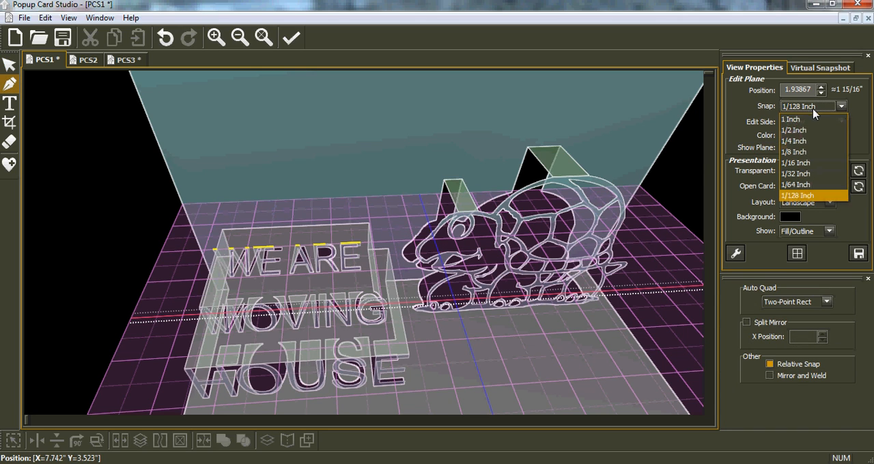
left_click(796, 141)
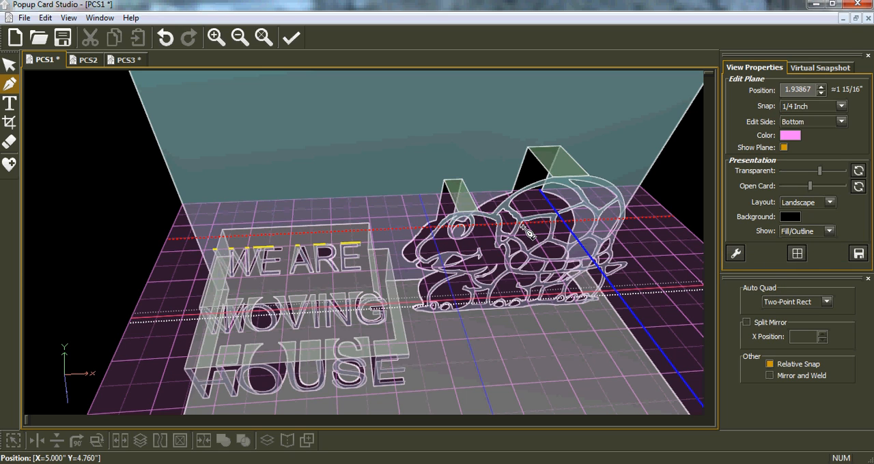
left_click(214, 250)
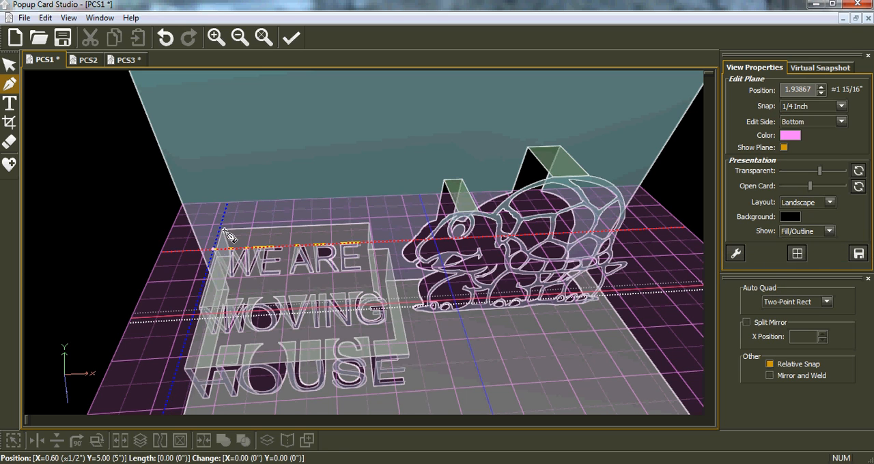
left_click(277, 203)
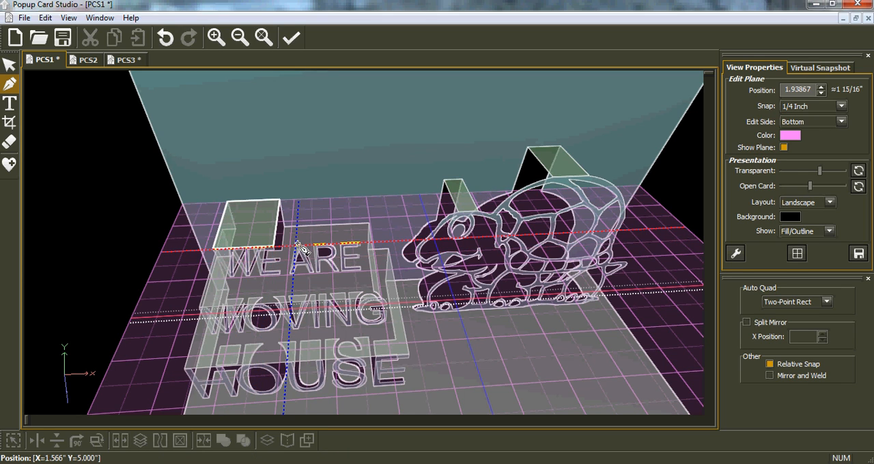
Step: Draw a second connecting rectangle from the top of ARE at X 1.566, Y 5 to the card back at X 2.344, Y 4
left_click(295, 245)
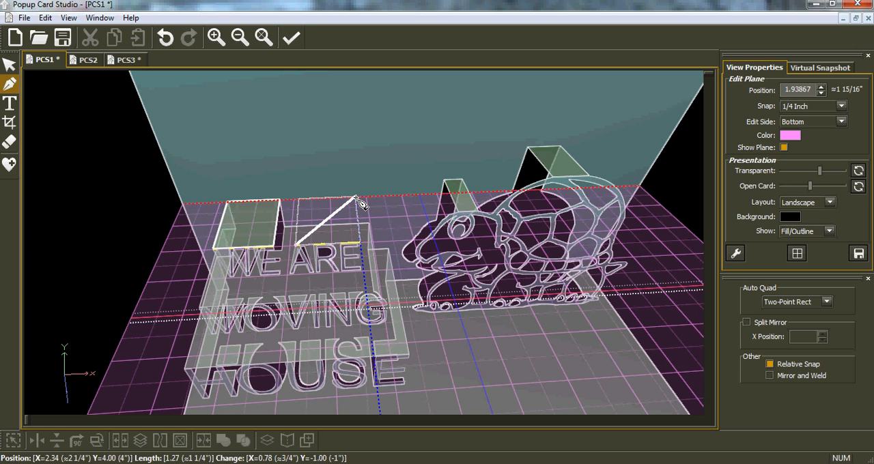
left_click(356, 198)
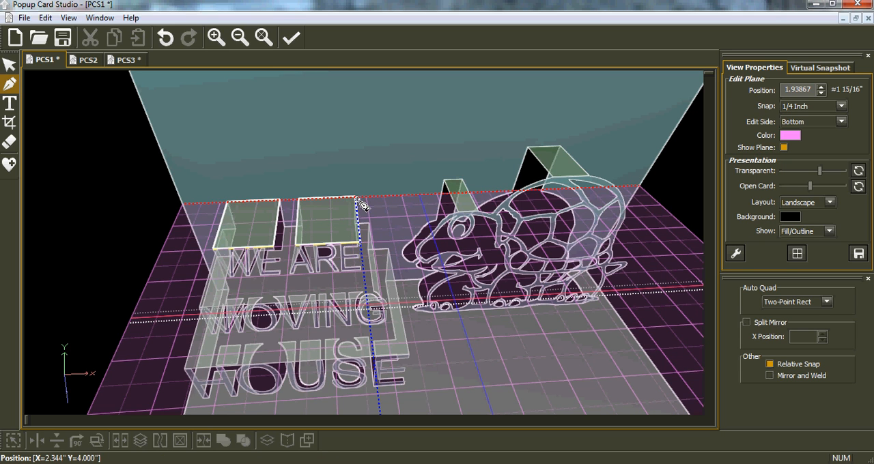
left_click(10, 65)
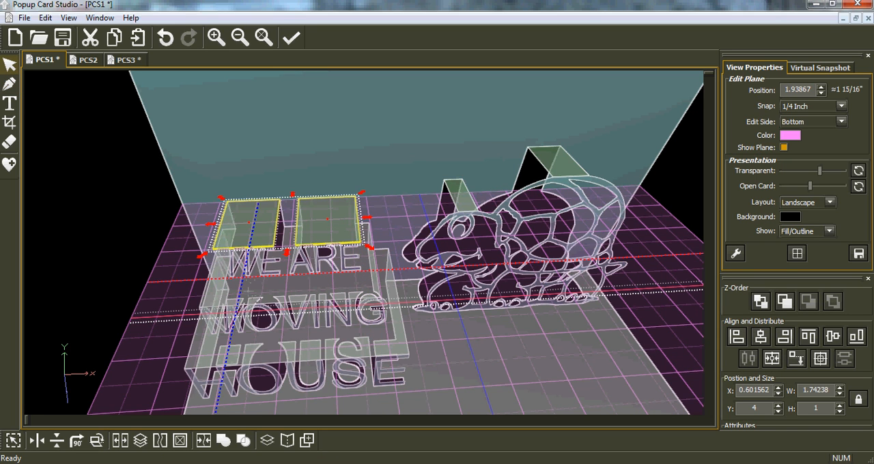
Step: Hide the edit plane and examine the three text tiers and the turtle from several angles
middle_click_drag(264, 293, 265, 263)
left_click(783, 147)
middle_click_drag(478, 281, 465, 241)
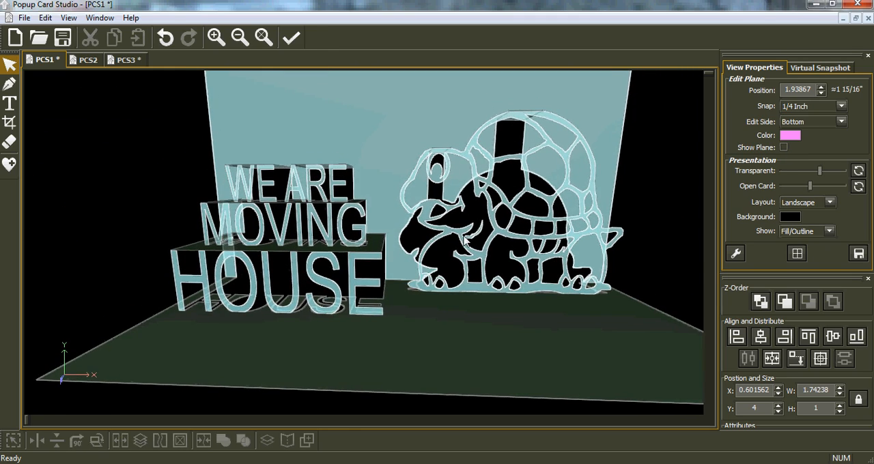
middle_click_drag(398, 299, 448, 294)
middle_click_drag(429, 197, 287, 207)
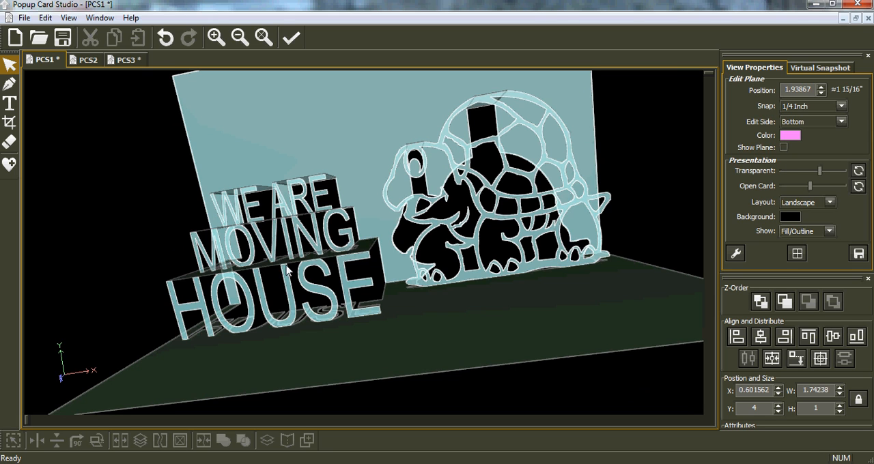
middle_click_drag(129, 276, 253, 290)
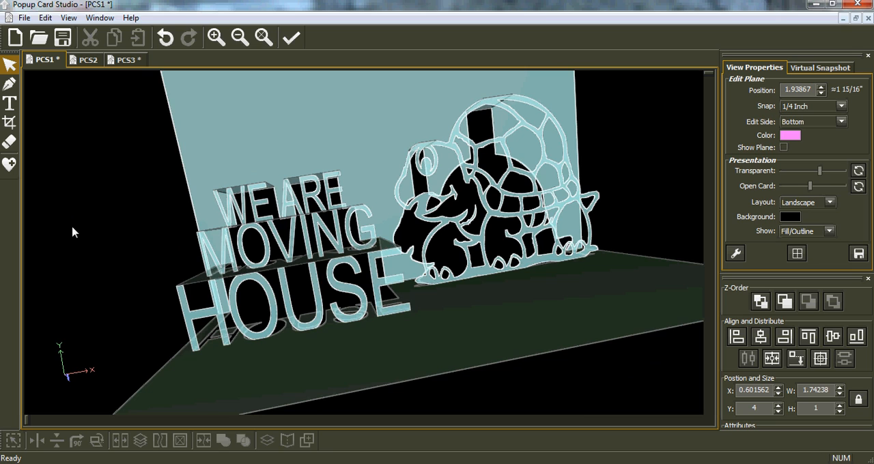
middle_click_drag(73, 233, 74, 196)
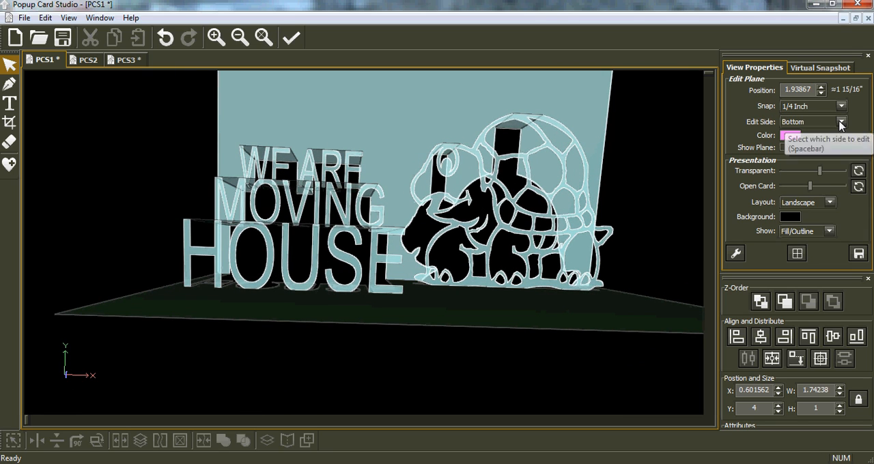
Step: Switch the edit side to Back and show the edit plane again
left_click(828, 124)
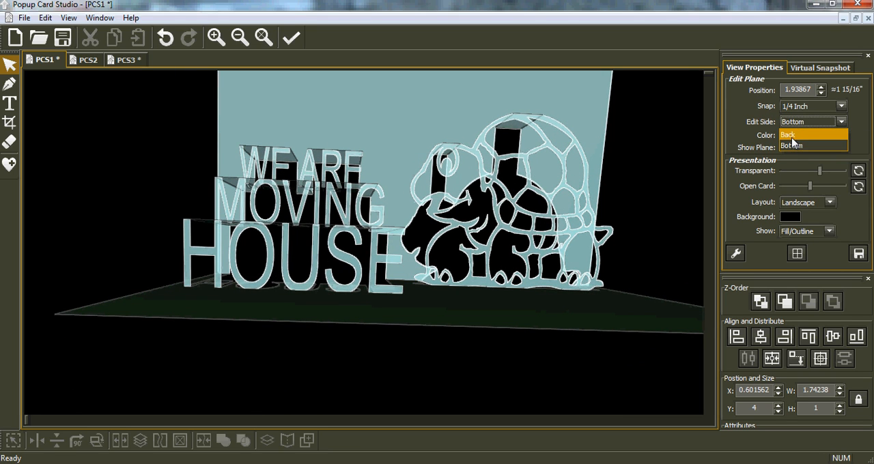
left_click(790, 139)
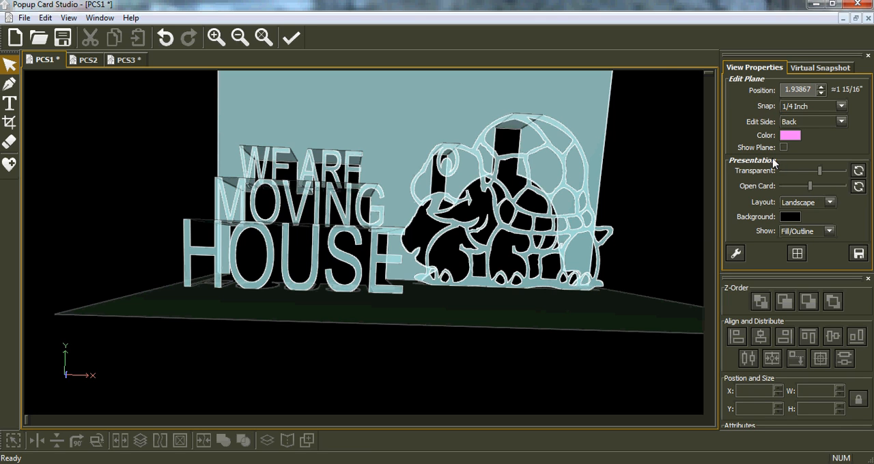
left_click(784, 148)
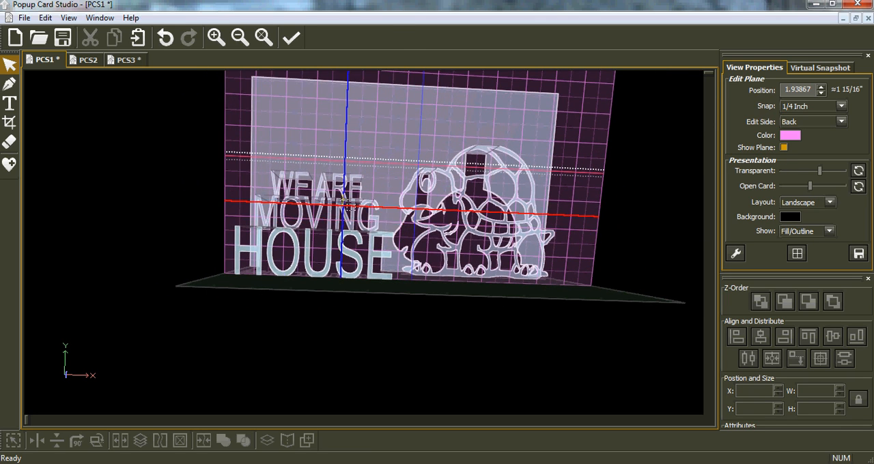
Step: Step the edit plane through the HOUSE, MOVING and WE ARE layers, ending at 0.76 with the turtle selected
key("Tab")
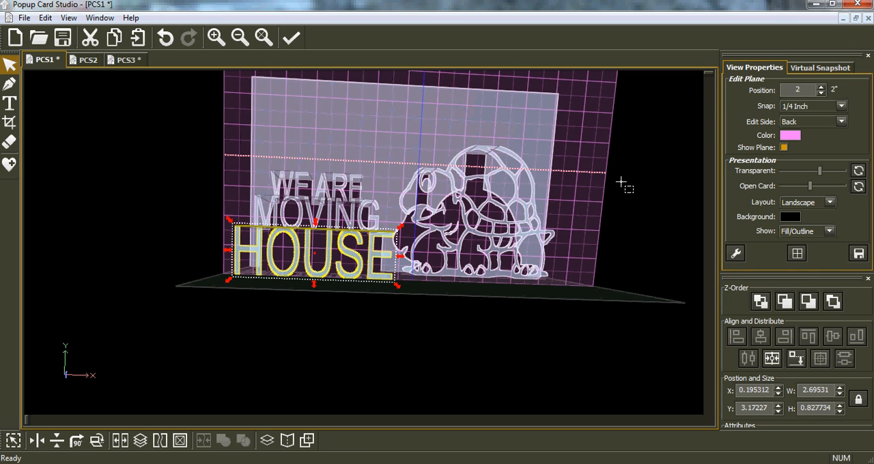
key("Page_Up")
key("Page_Down")
key("Page_Down")
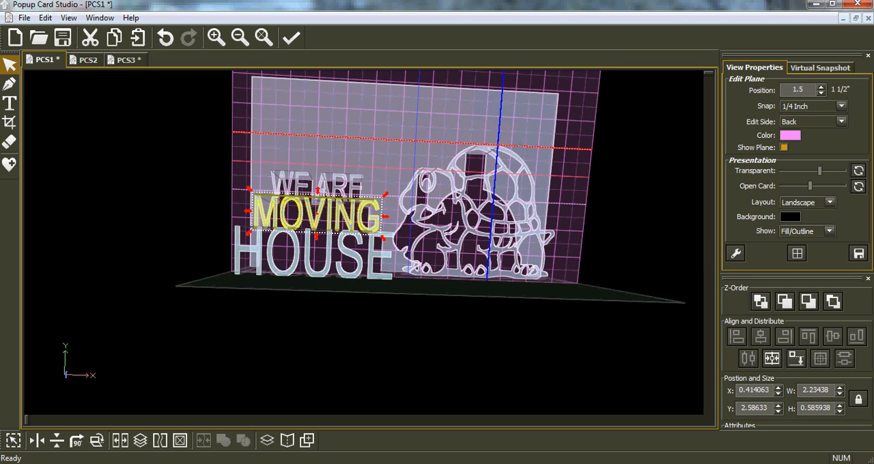
key("Page_Up")
scroll(497, 148, "down", 1)
scroll(497, 148, "down", 1)
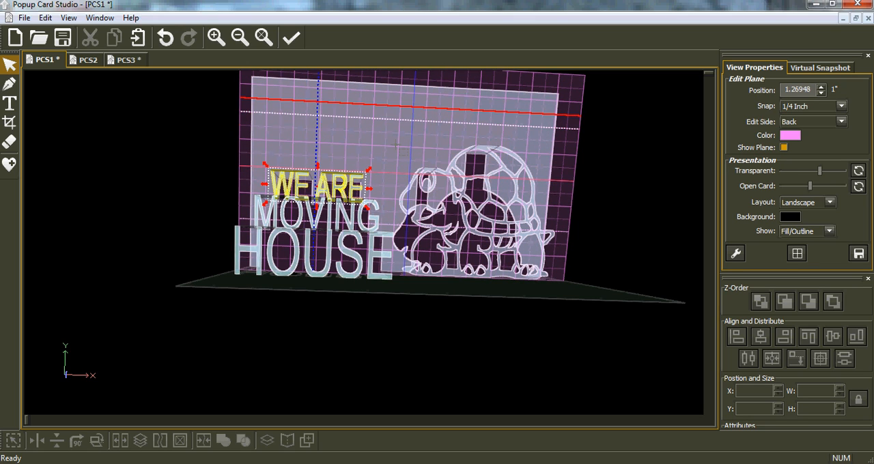
scroll(499, 203, "down", 1)
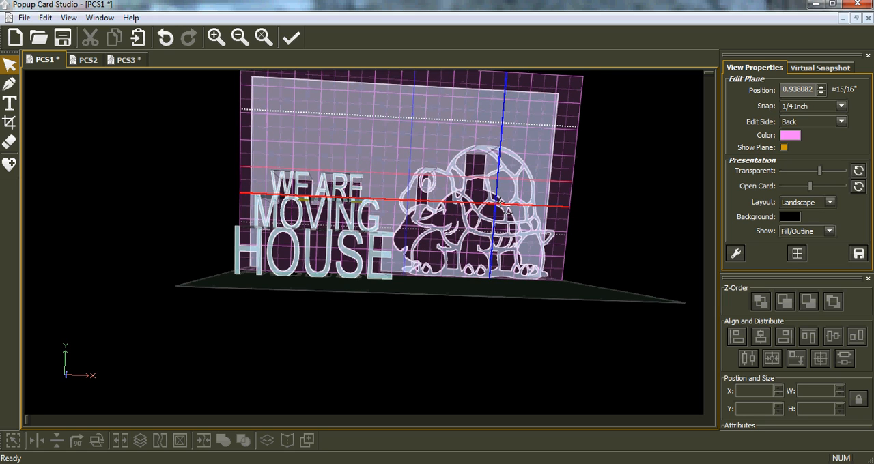
scroll(475, 209, "down", 1)
scroll(475, 209, "down", 1)
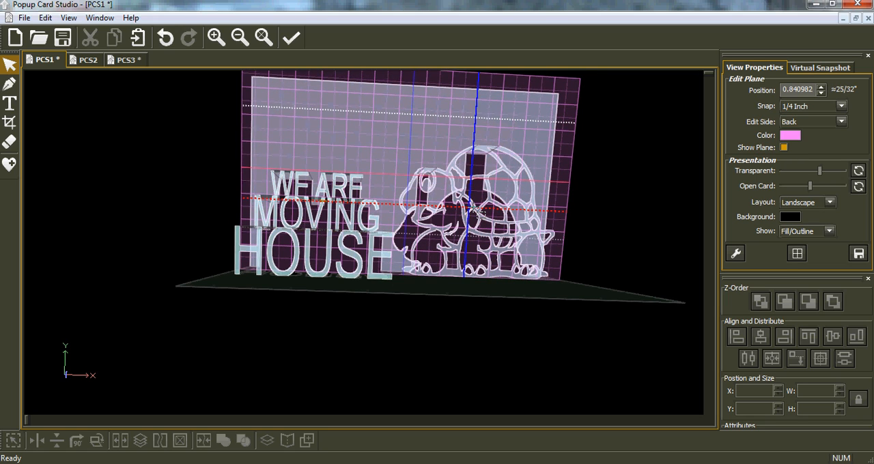
scroll(474, 209, "down", 1)
left_click(479, 217)
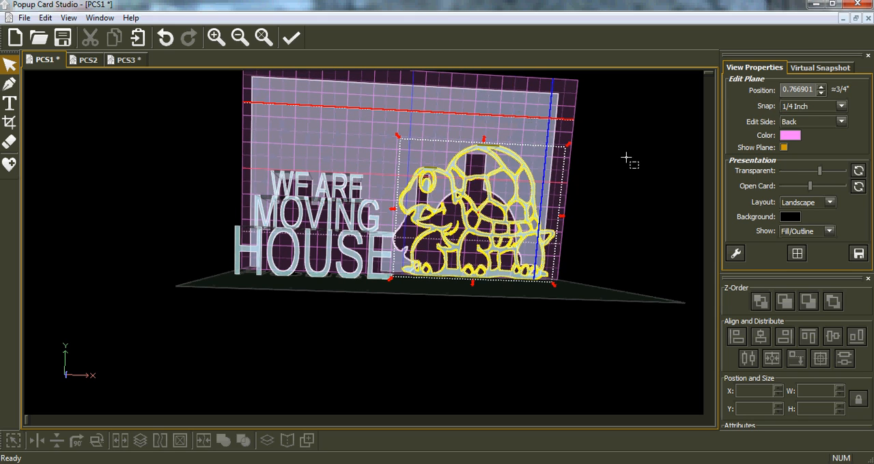
Step: Close the card completely to inspect how it folds, and restore its default opening to view the pop-ups standing
left_click_drag(811, 187, 770, 192)
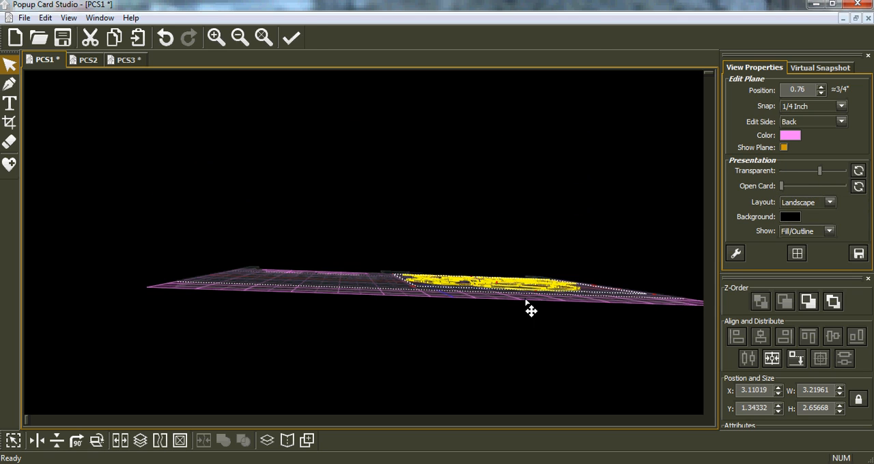
middle_click_drag(494, 294, 393, 281)
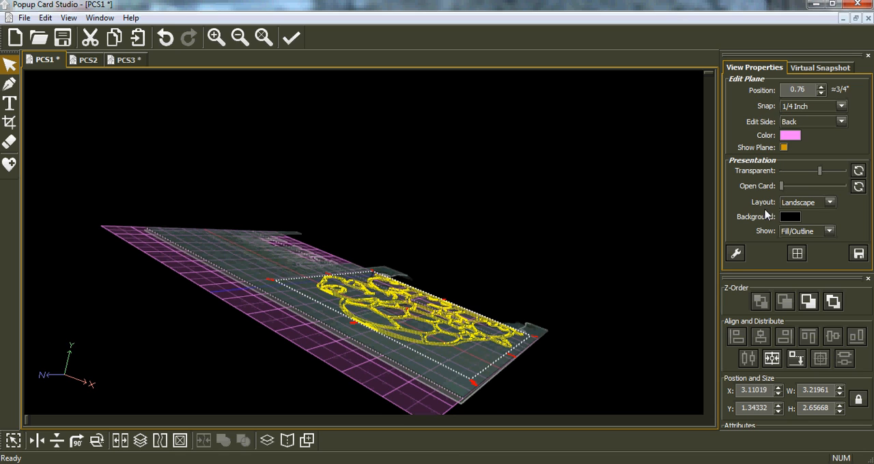
left_click(858, 186)
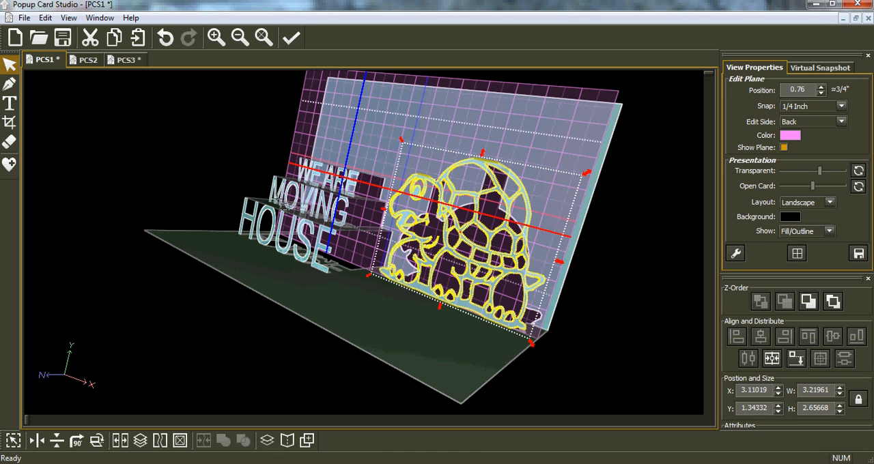
right_click_drag(297, 248, 383, 256)
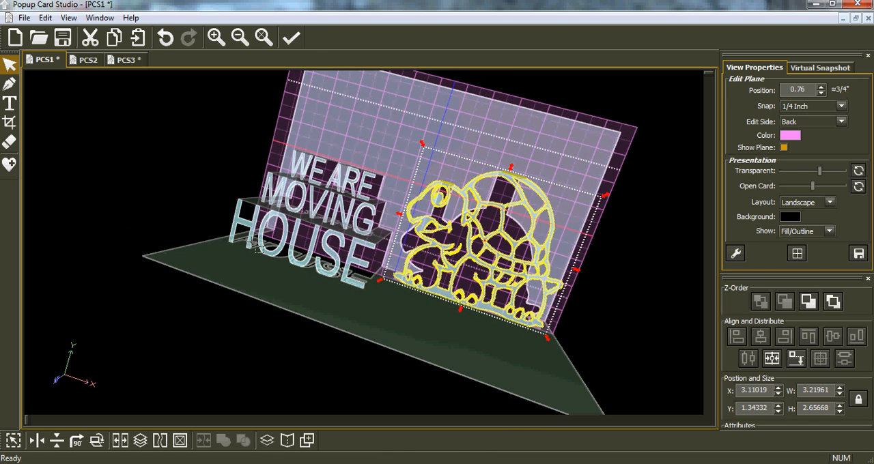
right_click_drag(207, 291, 267, 311)
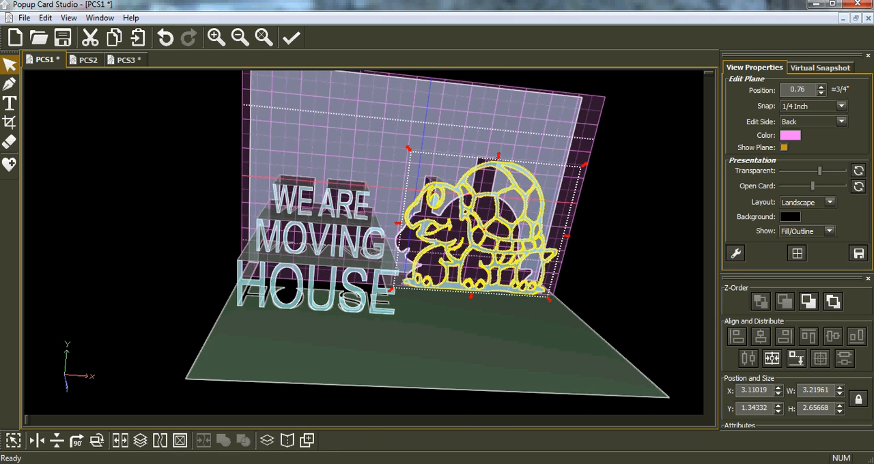
Step: Switch to the IrfanView window to show the closing banner image
mouse_move(293, 463)
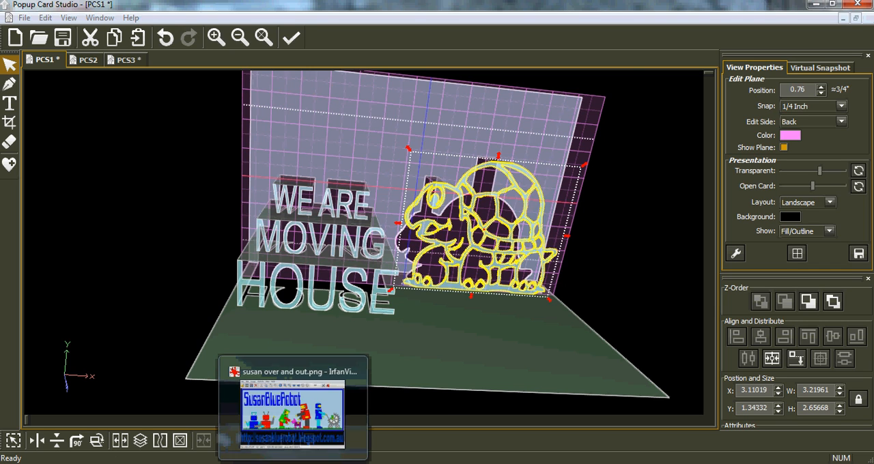
left_click(307, 400)
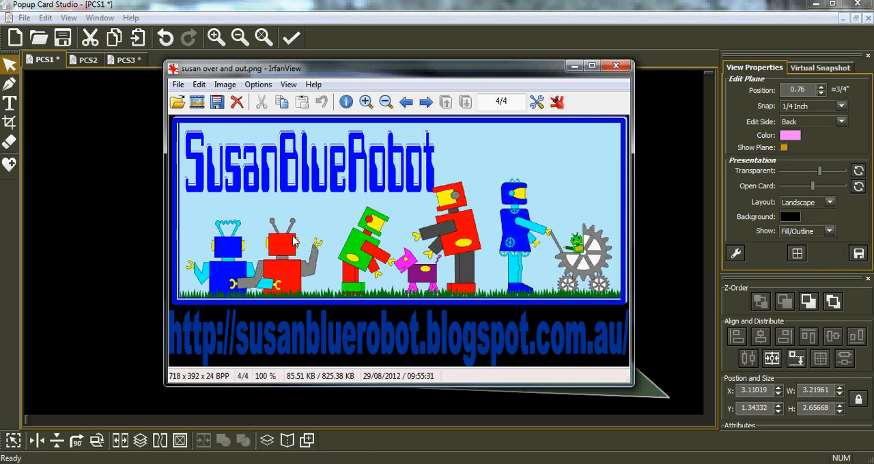